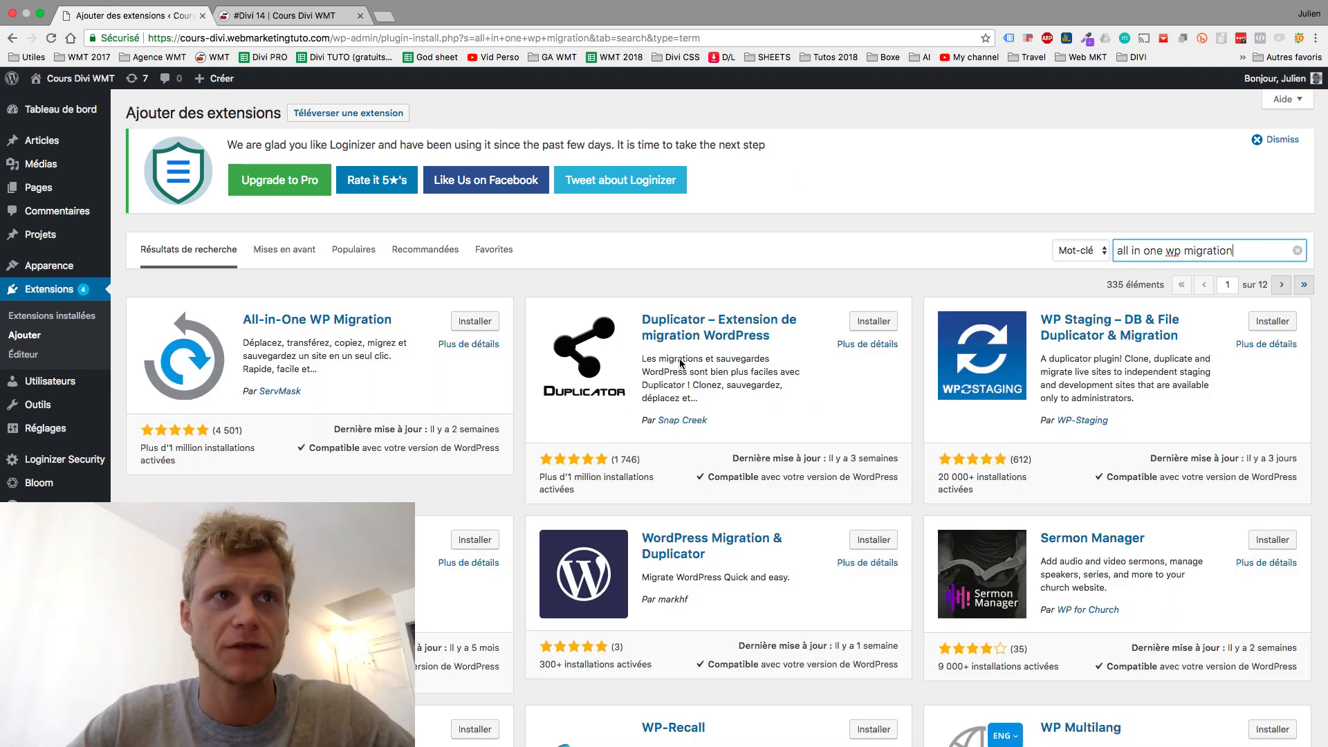
- Install and activate All-in-One WP Migration, then go to its Export page
{"action": "left_click", "coordinate": [468, 322]}
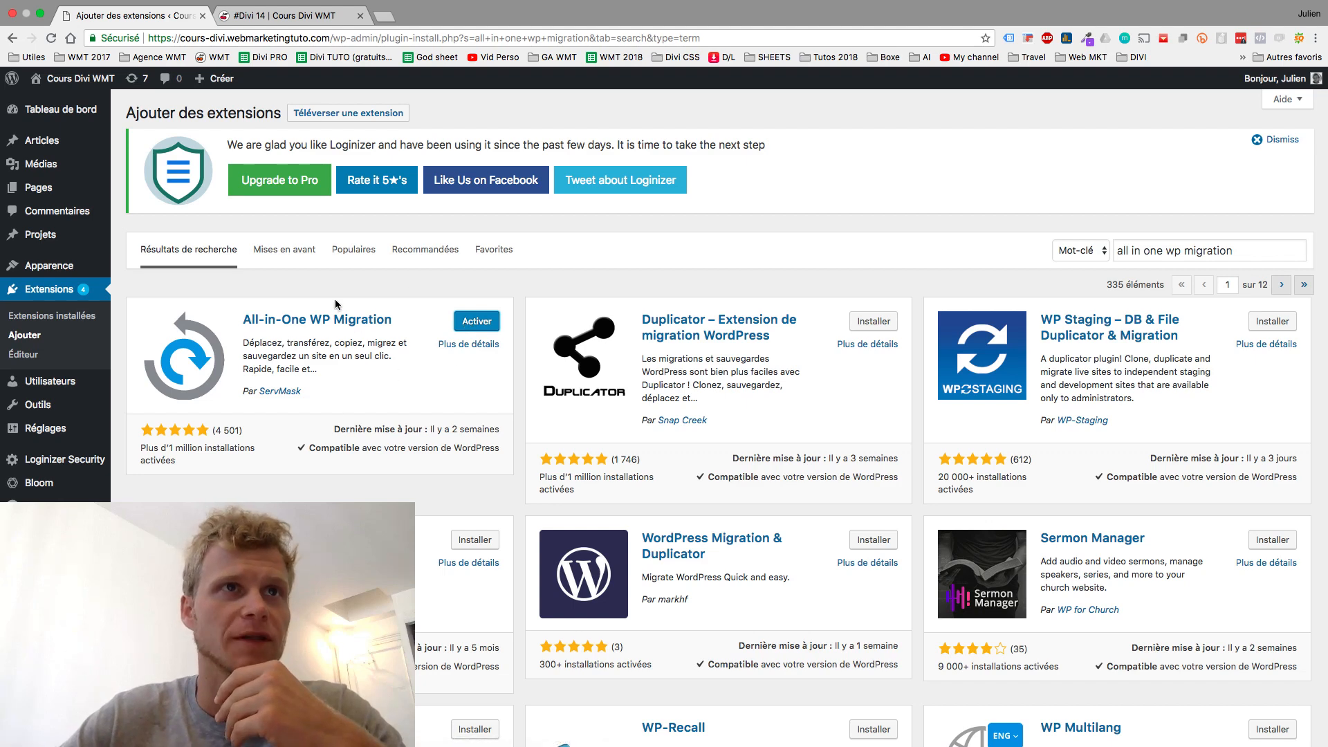
{"action": "left_click", "coordinate": [477, 323]}
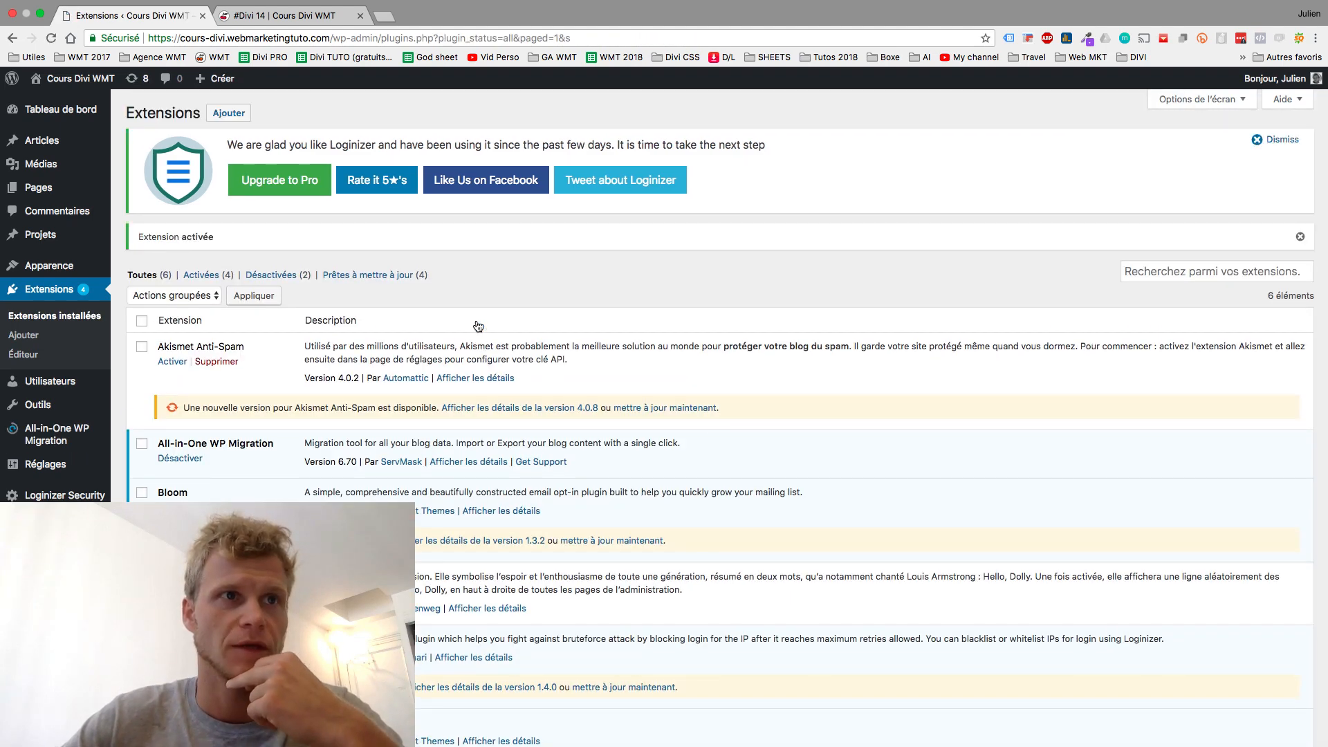
{"action": "mouse_move", "coordinate": [90, 448]}
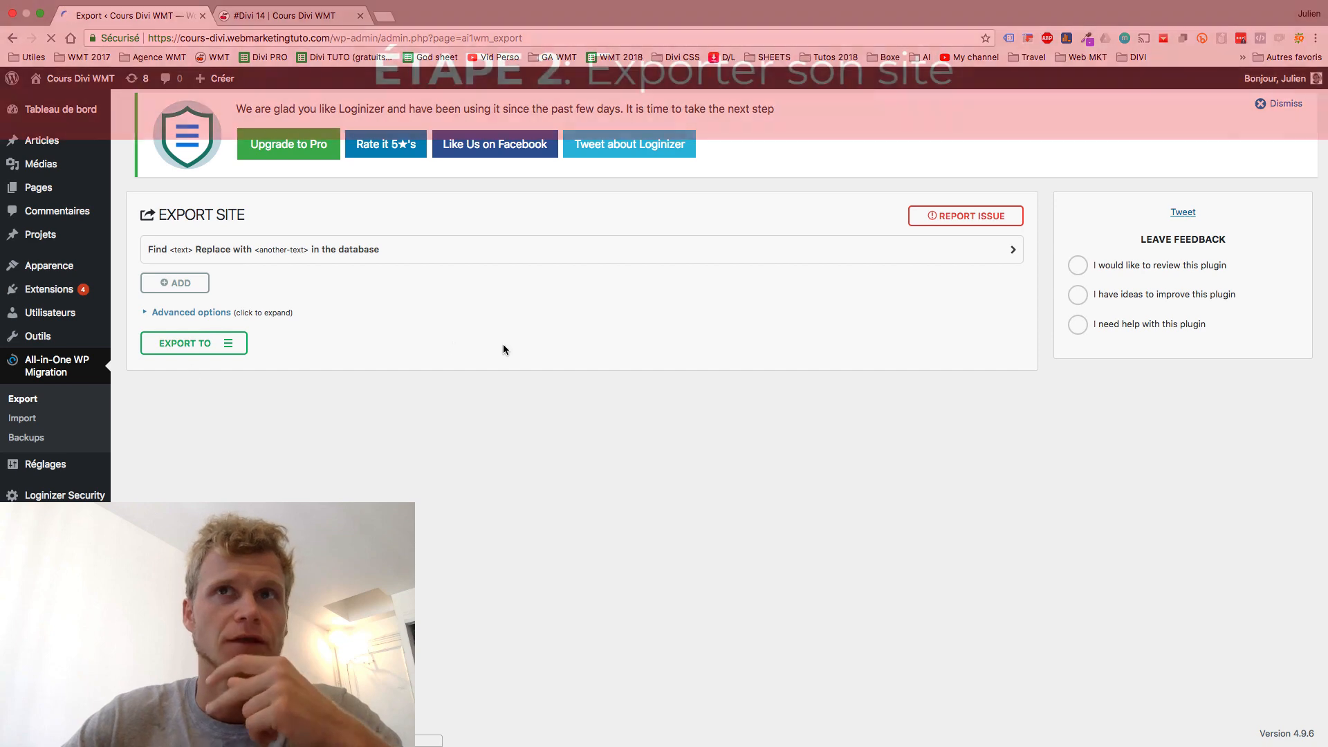
- Start exporting the whole site to a file via EXPORT TO > FILE
{"action": "left_click", "coordinate": [210, 348]}
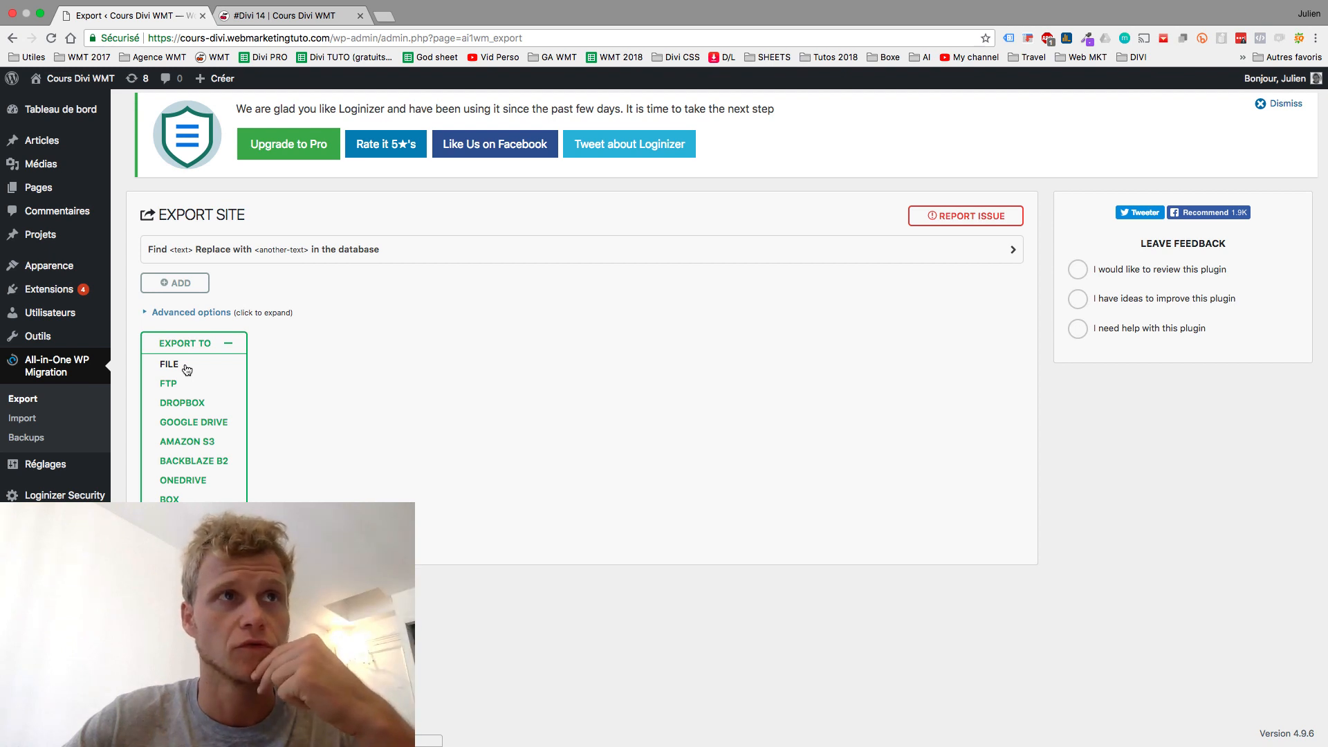
{"action": "left_click", "coordinate": [187, 370]}
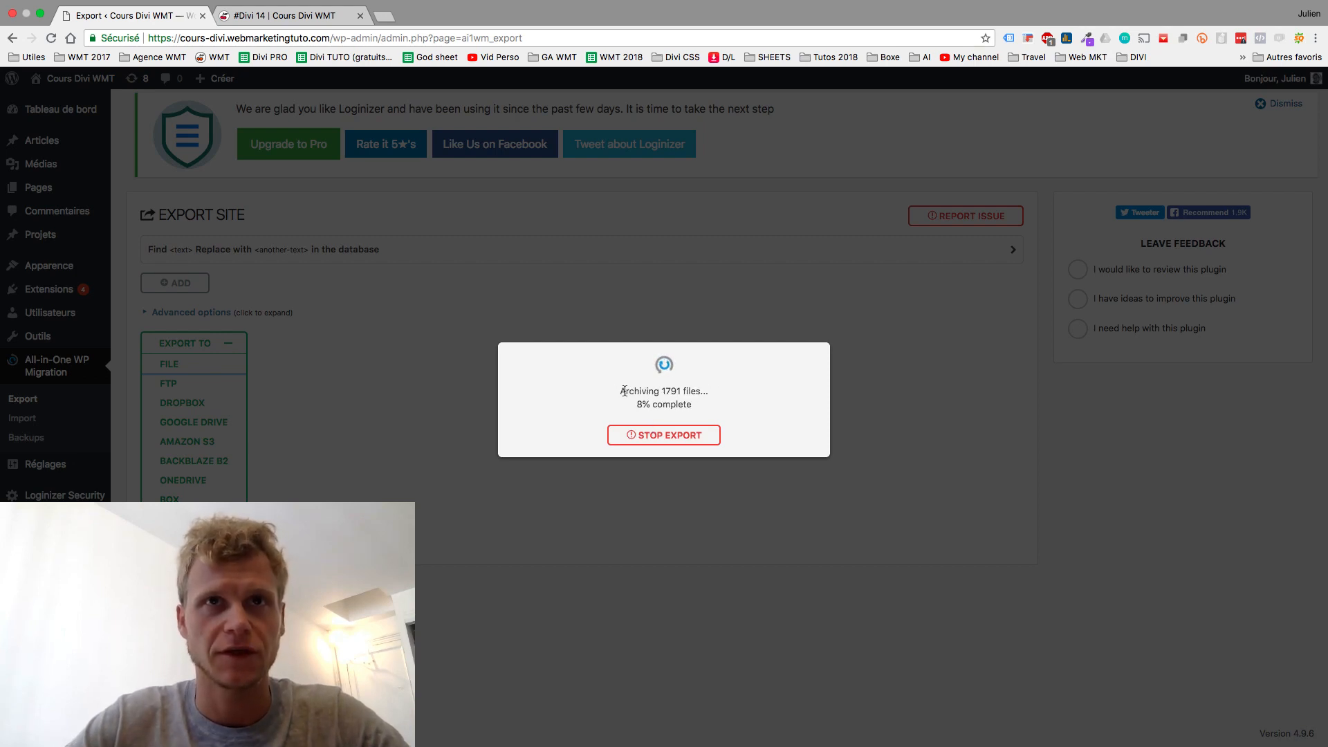
{"action": "left_click_drag", "start_coordinate": [624, 391], "coordinate": [685, 401]}
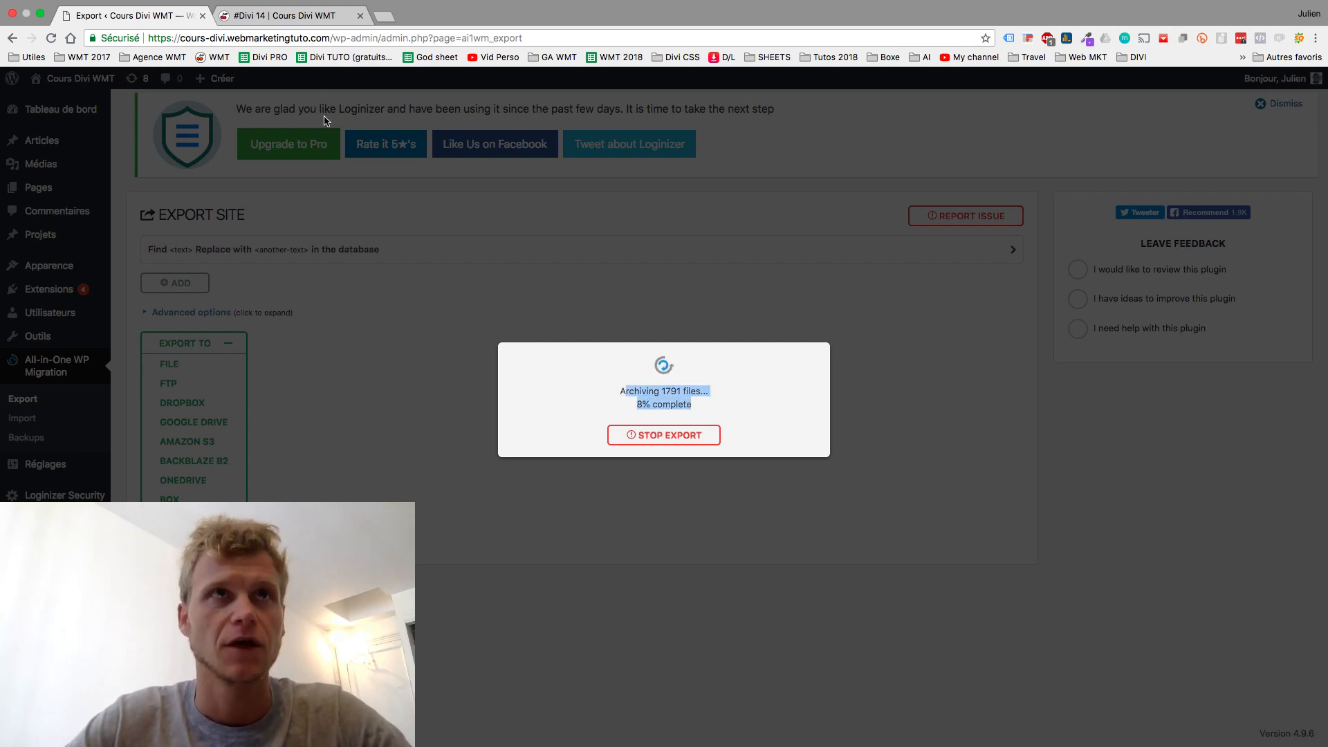
- Browse the live site's Divi 15 tutorial page while the export runs, then return to the export
{"action": "left_click", "coordinate": [287, 16]}
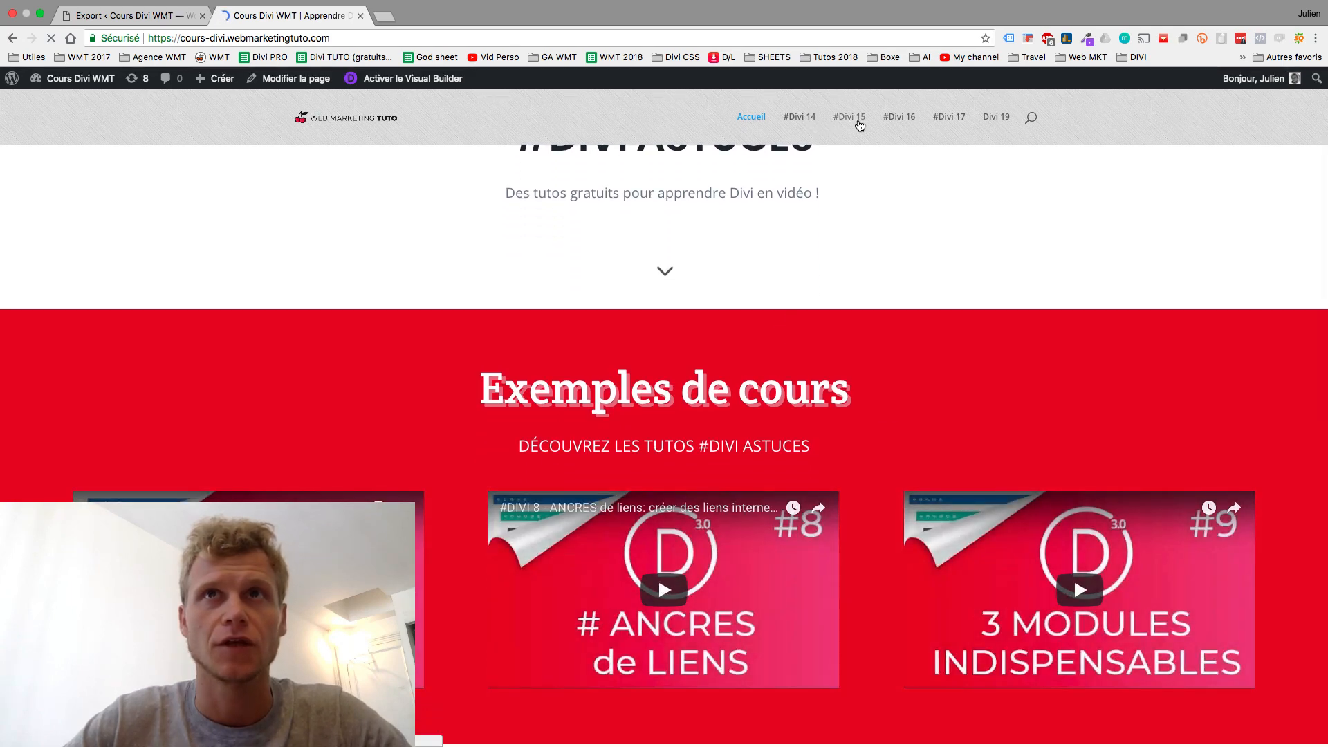
{"action": "left_click", "coordinate": [860, 125]}
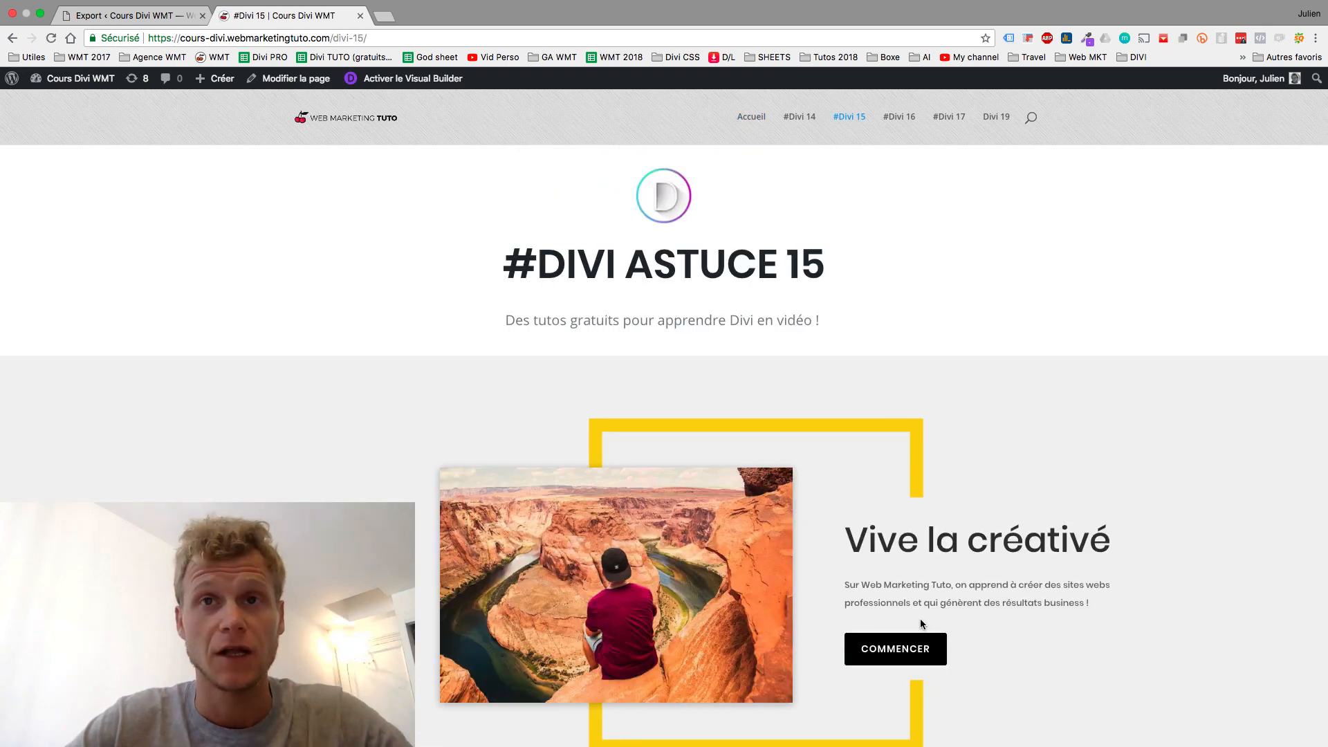
{"action": "scroll", "coordinate": [886, 401], "scroll_direction": "down", "scroll_amount": 3}
{"action": "scroll", "coordinate": [870, 341], "scroll_direction": "down", "scroll_amount": 5}
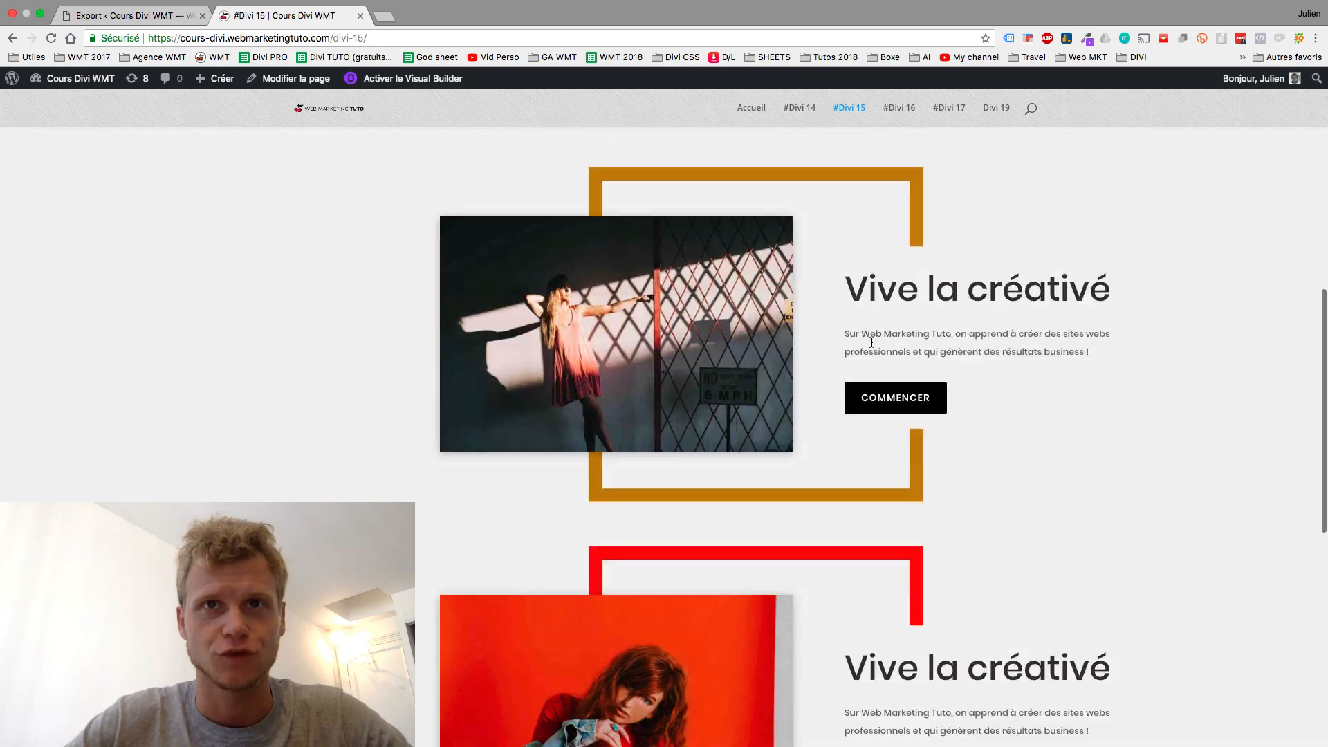
{"action": "scroll", "coordinate": [871, 342], "scroll_direction": "up", "scroll_amount": 8}
{"action": "scroll", "coordinate": [670, 499], "scroll_direction": "down", "scroll_amount": 5}
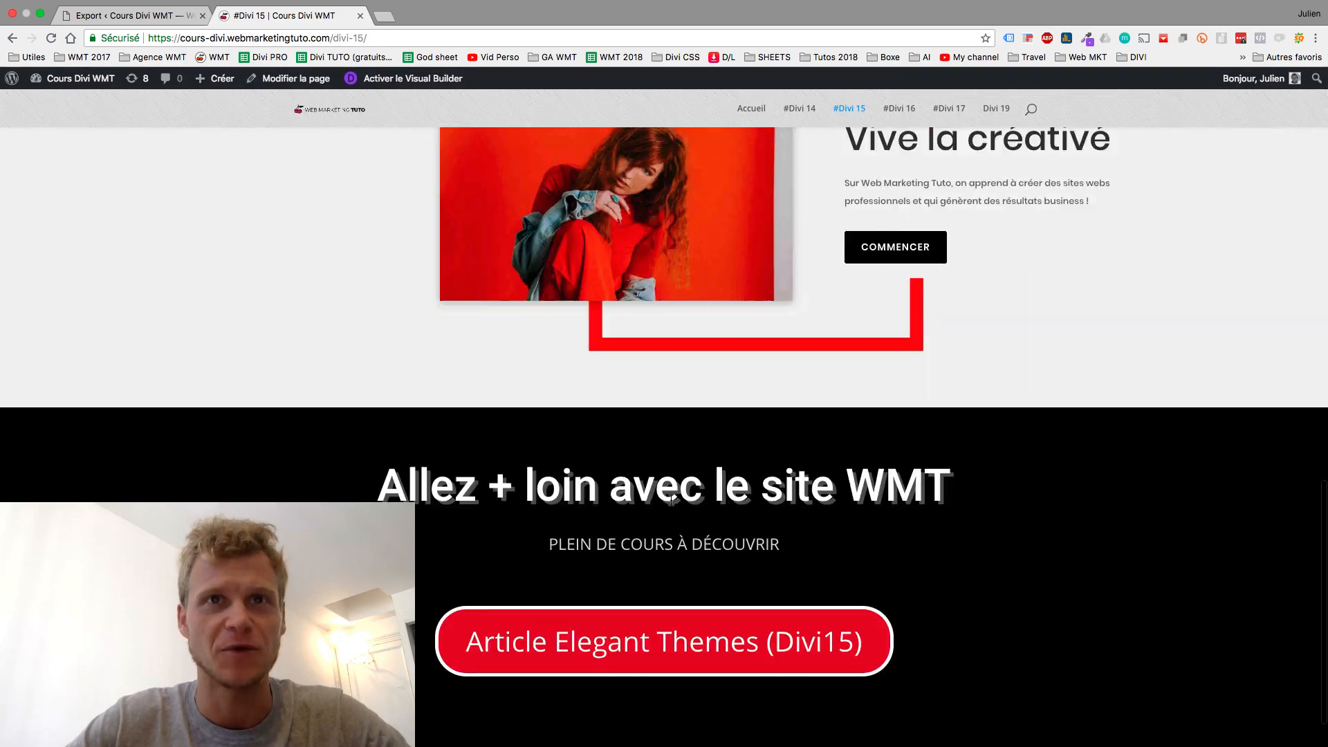
{"action": "scroll", "coordinate": [670, 500], "scroll_direction": "up", "scroll_amount": 5}
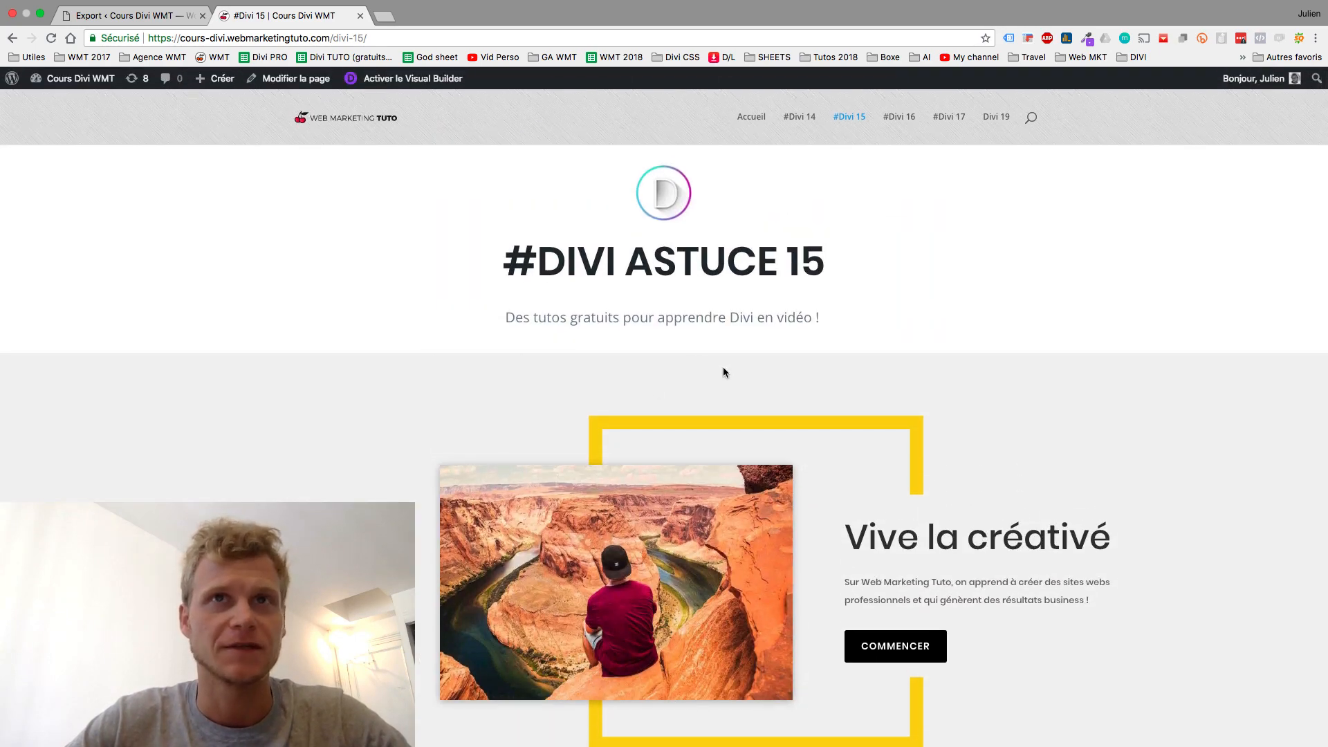
{"action": "left_click", "coordinate": [138, 14]}
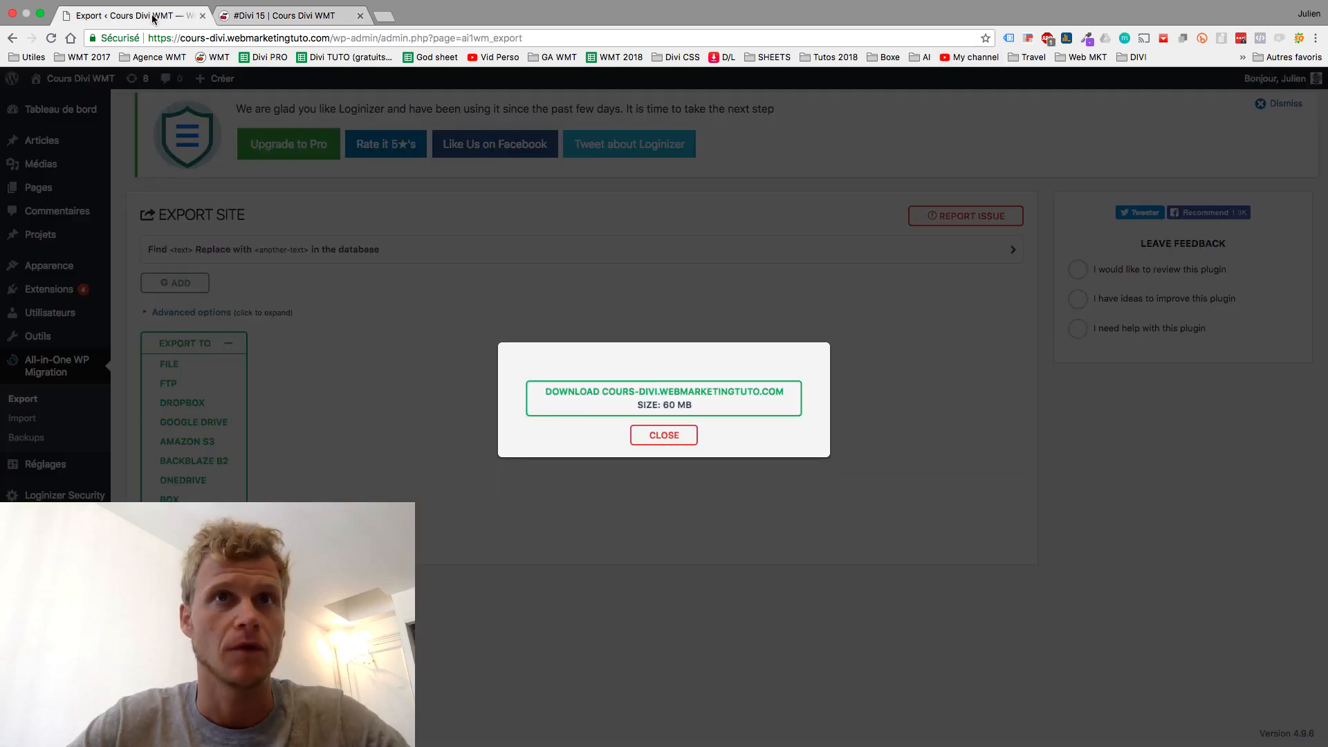
- Save the 60 MB .wpress export to a chosen folder and switch to the SiteGround window
{"action": "left_click", "coordinate": [633, 398]}
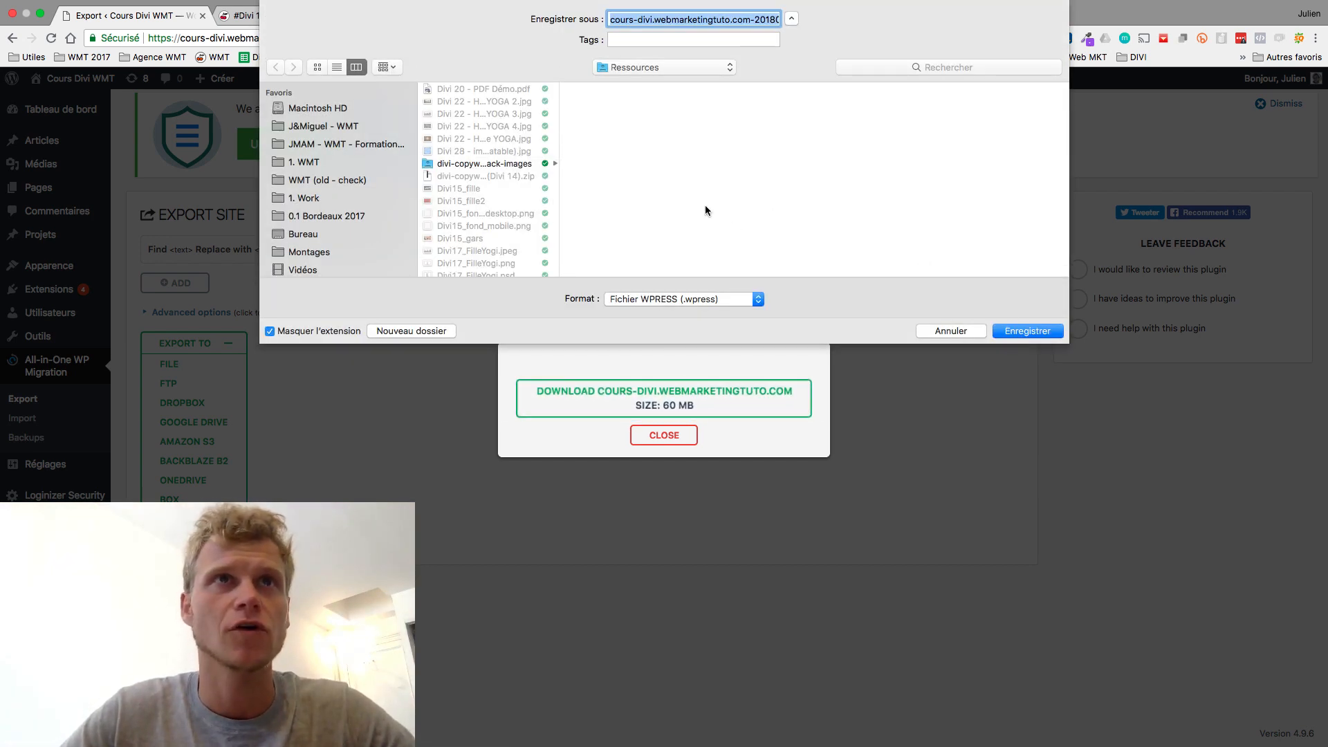
{"action": "left_click", "coordinate": [308, 234]}
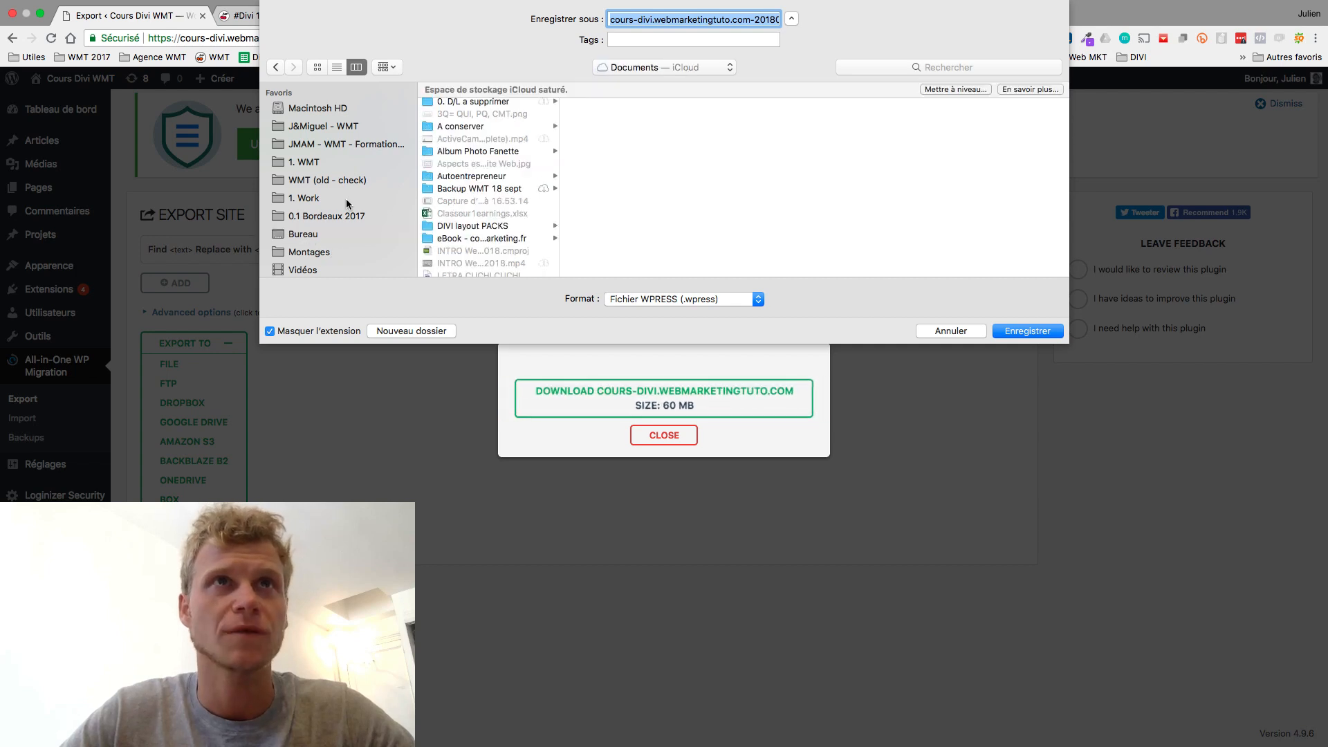
{"action": "left_click", "coordinate": [1032, 332]}
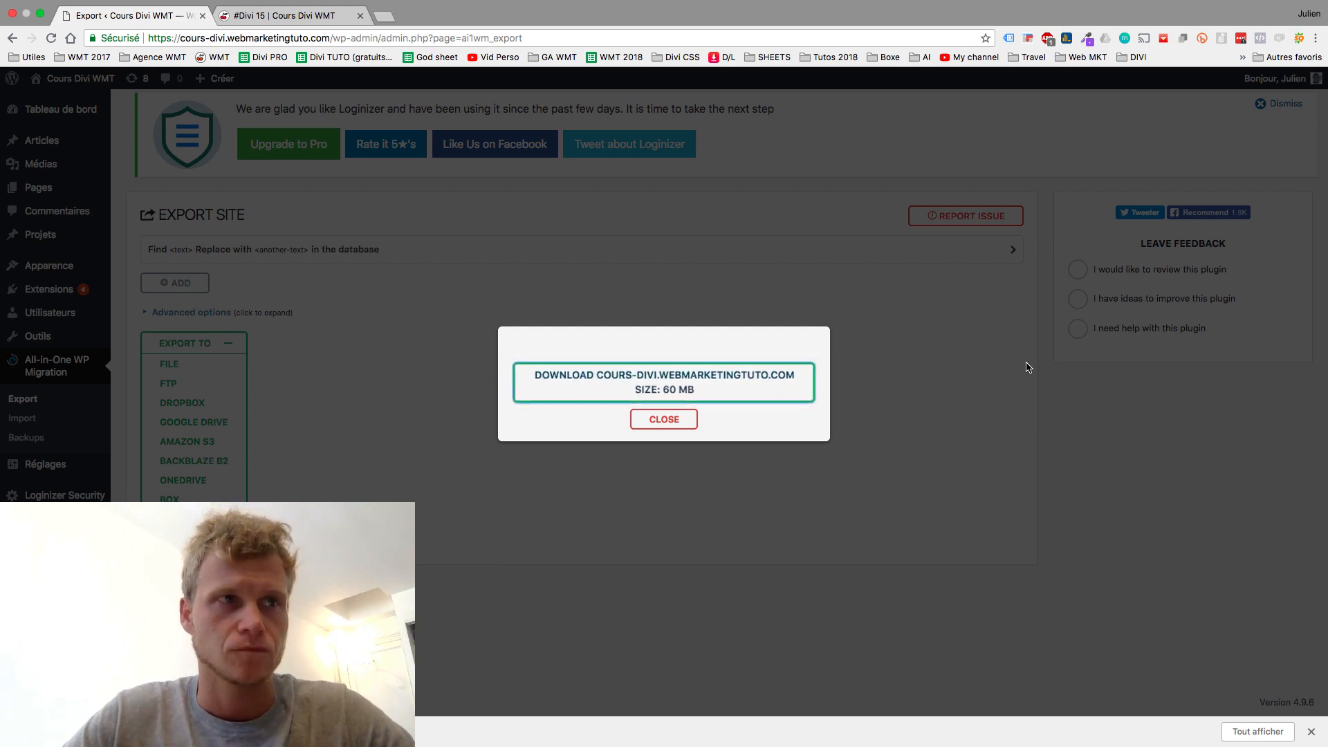
{"action": "key", "text": "ctrl+Right"}
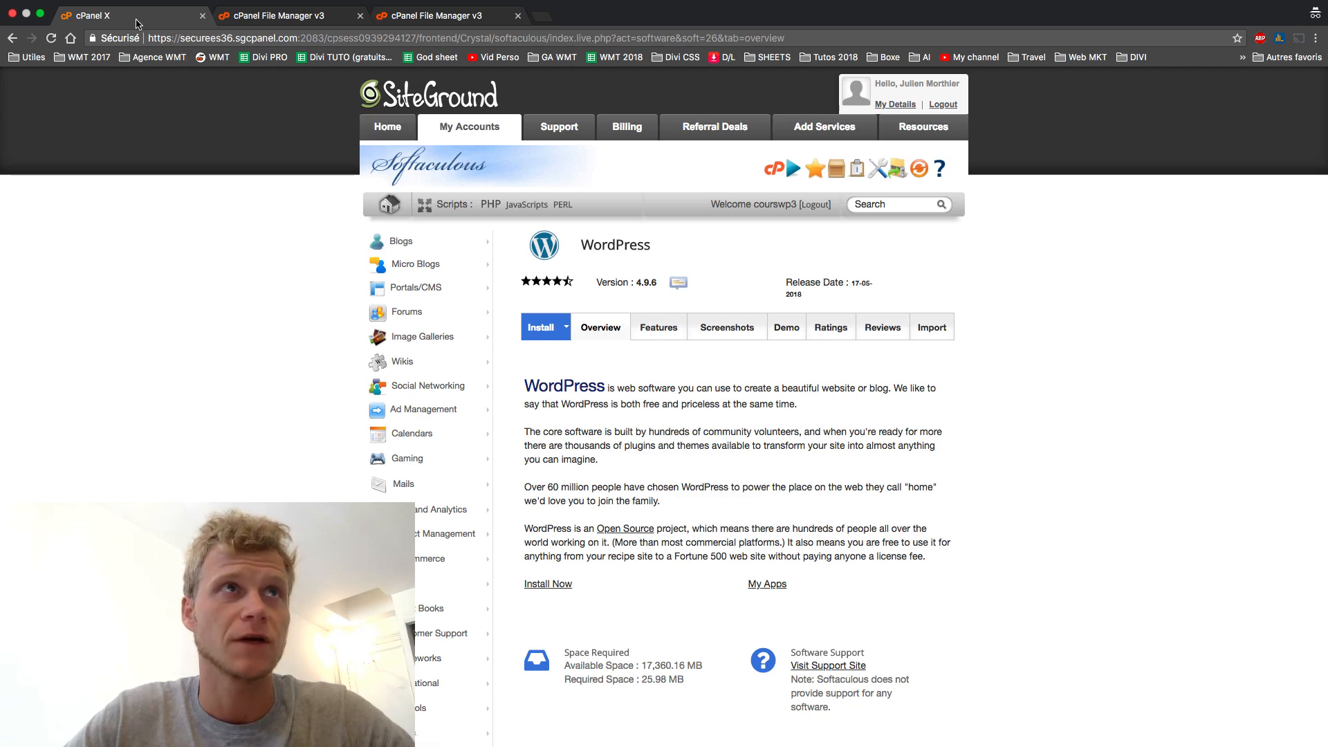
{"action": "left_click", "coordinate": [259, 17]}
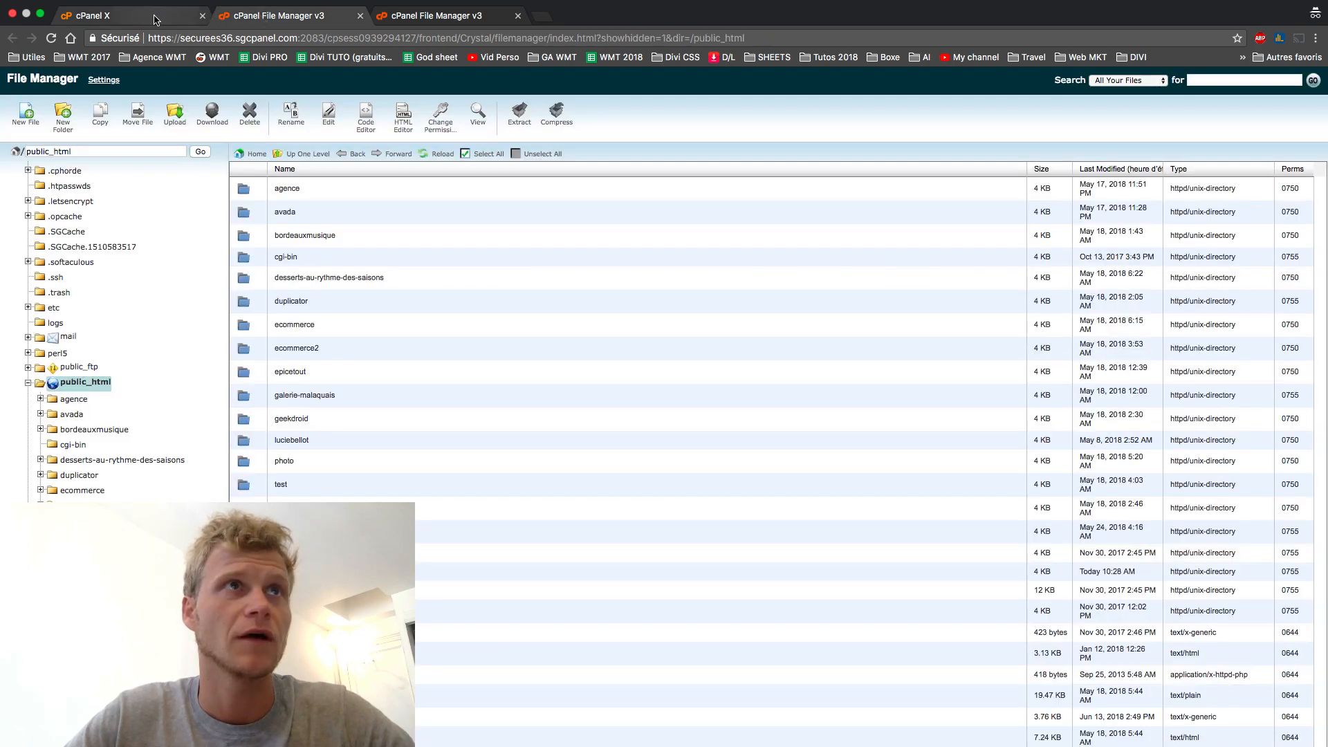
{"action": "left_click", "coordinate": [125, 16]}
{"action": "left_click", "coordinate": [10, 39]}
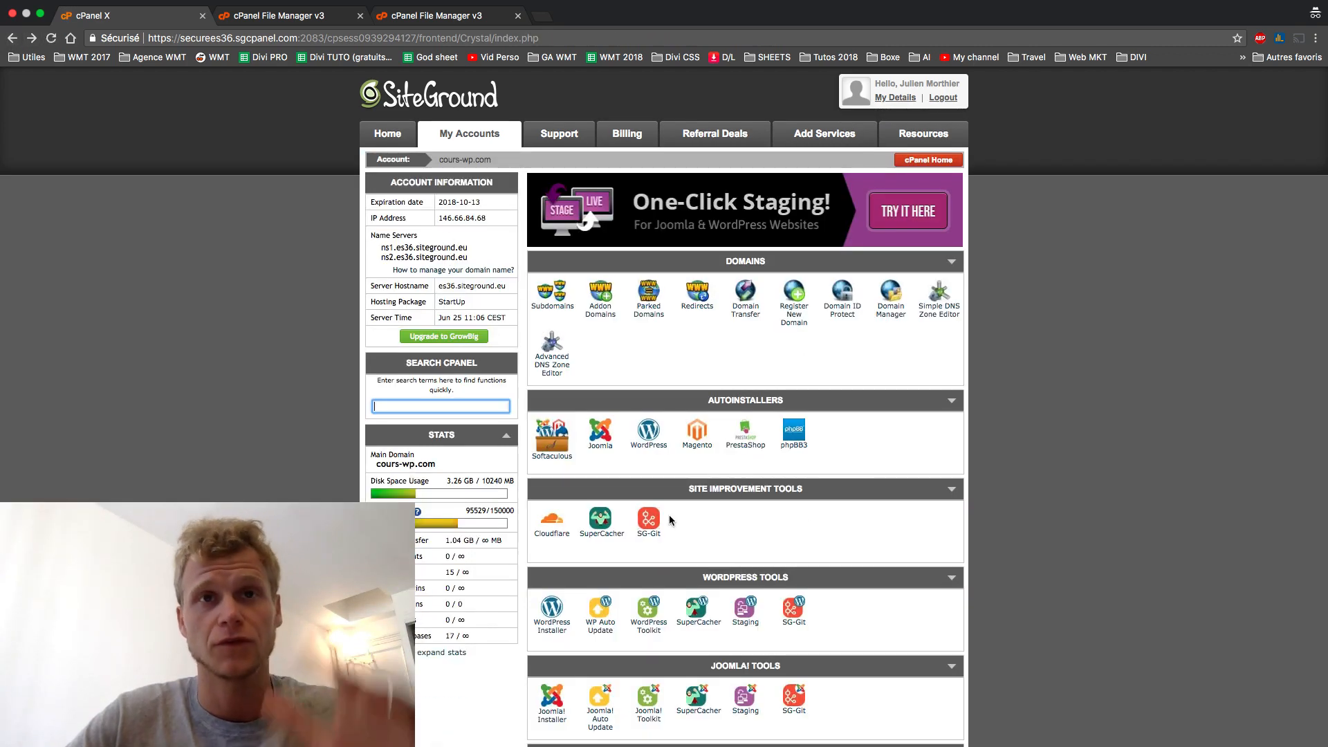
{"action": "scroll", "coordinate": [663, 476], "scroll_direction": "down", "scroll_amount": 1}
{"action": "scroll", "coordinate": [661, 470], "scroll_direction": "down", "scroll_amount": 4}
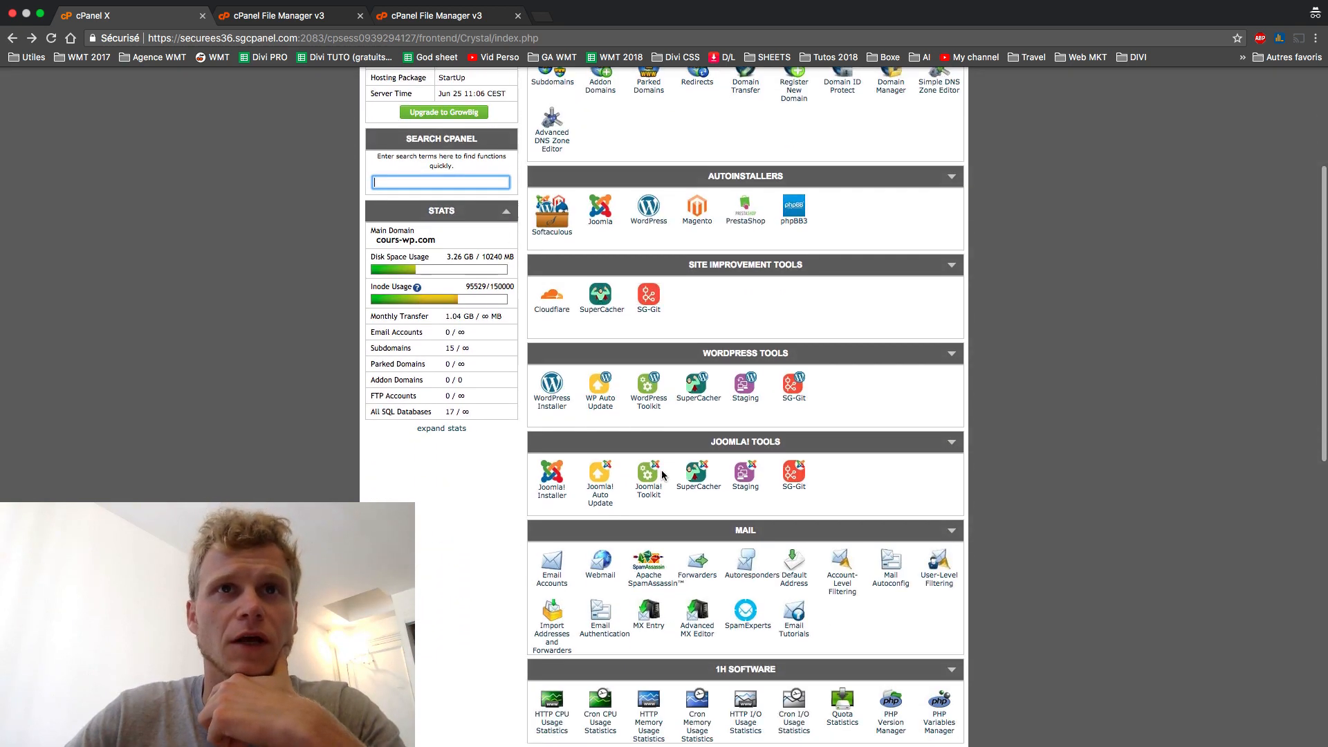
{"action": "scroll", "coordinate": [662, 471], "scroll_direction": "up", "scroll_amount": 3}
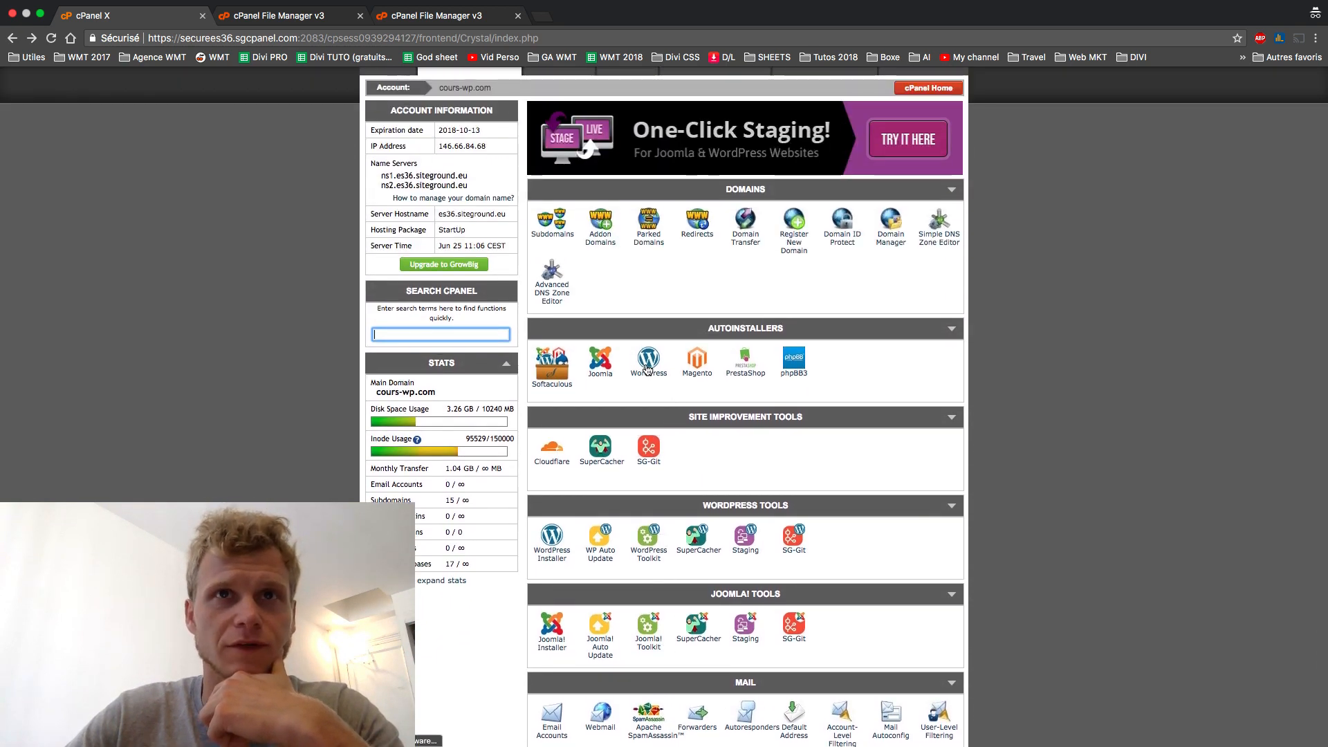
{"action": "left_click", "coordinate": [652, 365]}
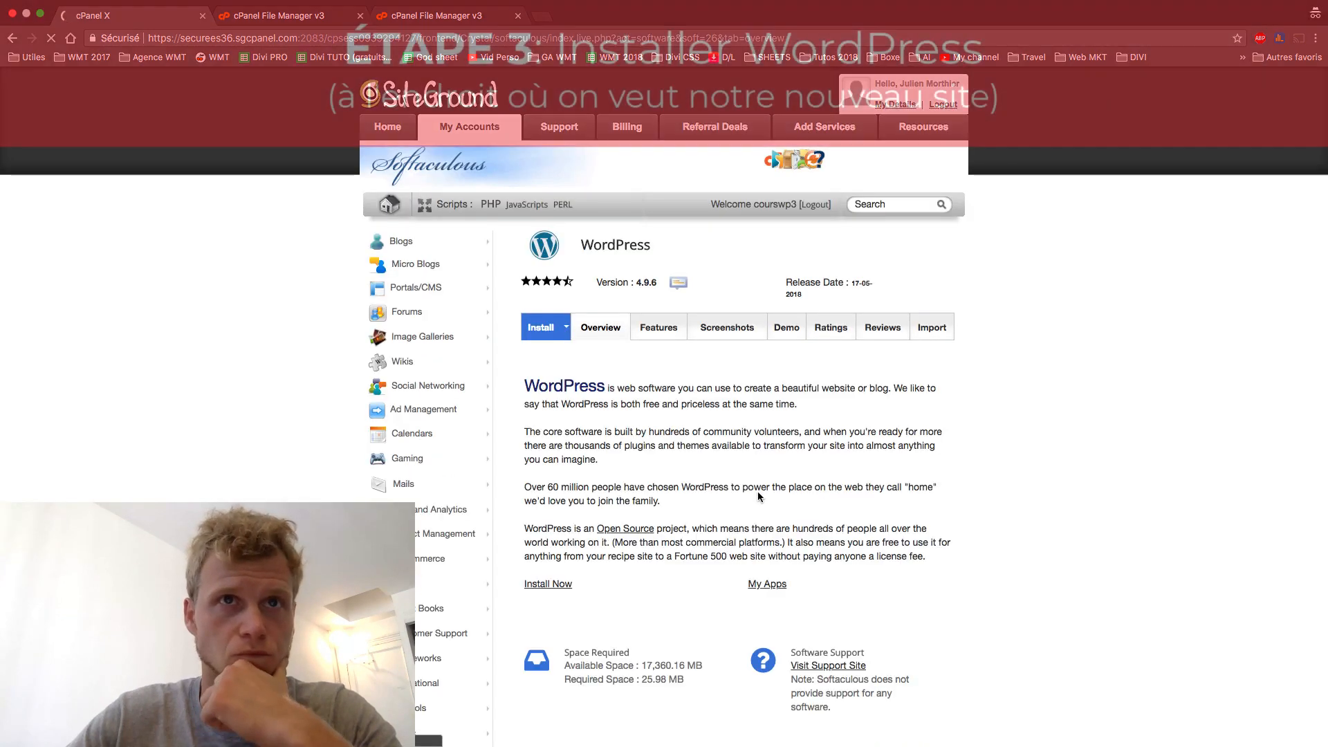
- Open the Softaculous WordPress install form and choose vcenter.cours-wp.com as the domain
{"action": "scroll", "coordinate": [758, 492], "scroll_direction": "down", "scroll_amount": 3}
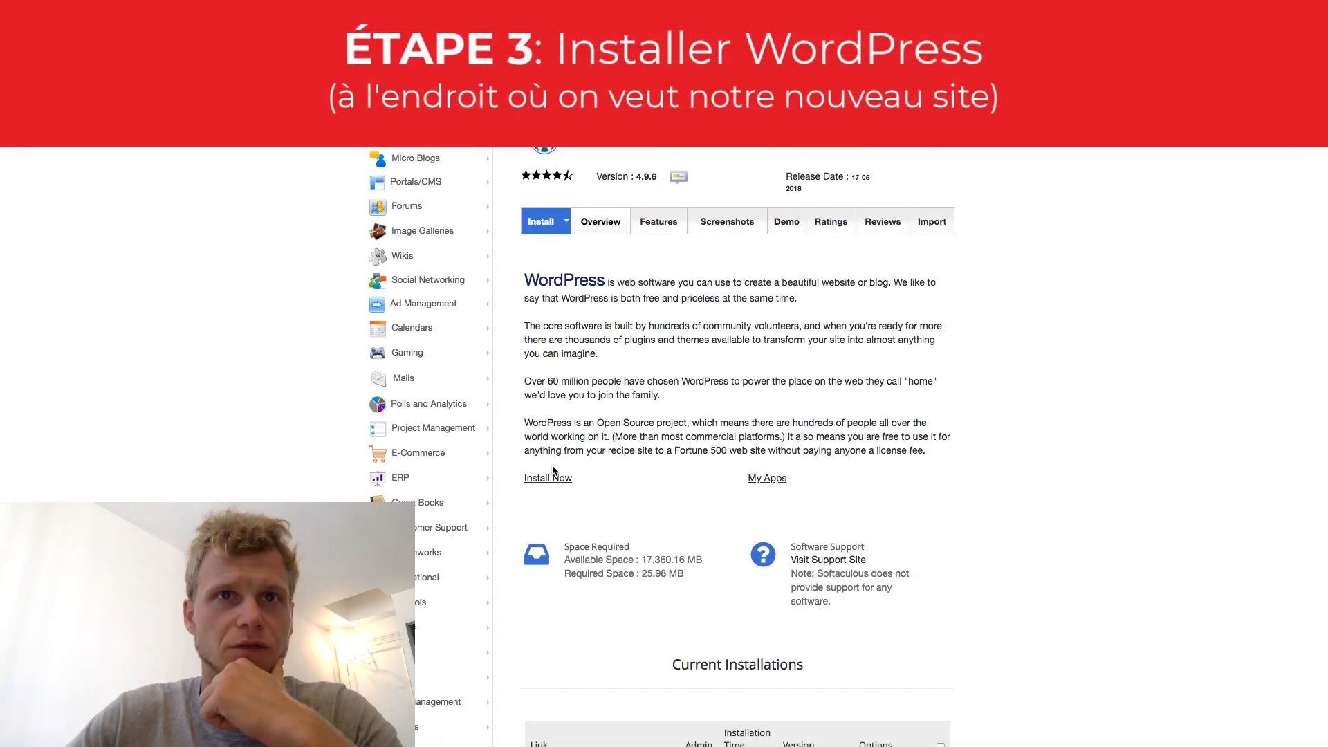
{"action": "left_click", "coordinate": [549, 478]}
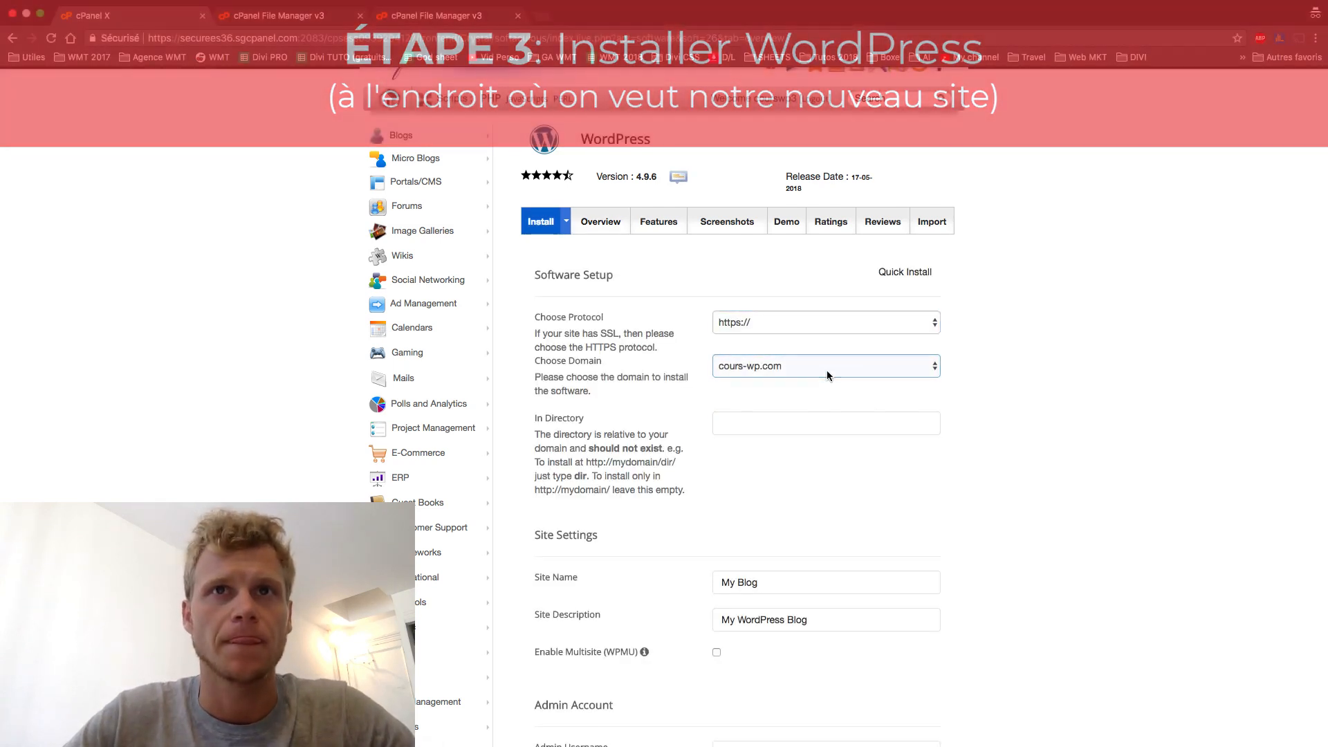
{"action": "left_click", "coordinate": [828, 369]}
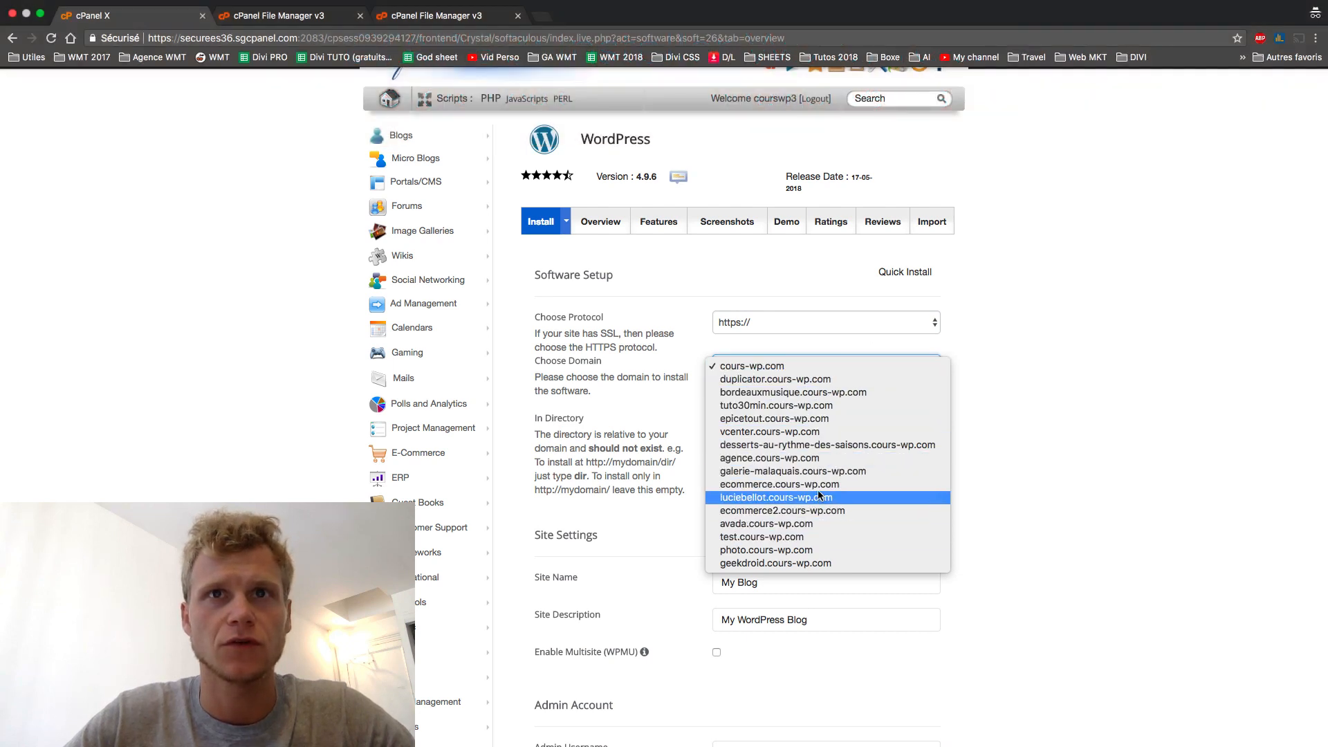
{"action": "left_click", "coordinate": [730, 433]}
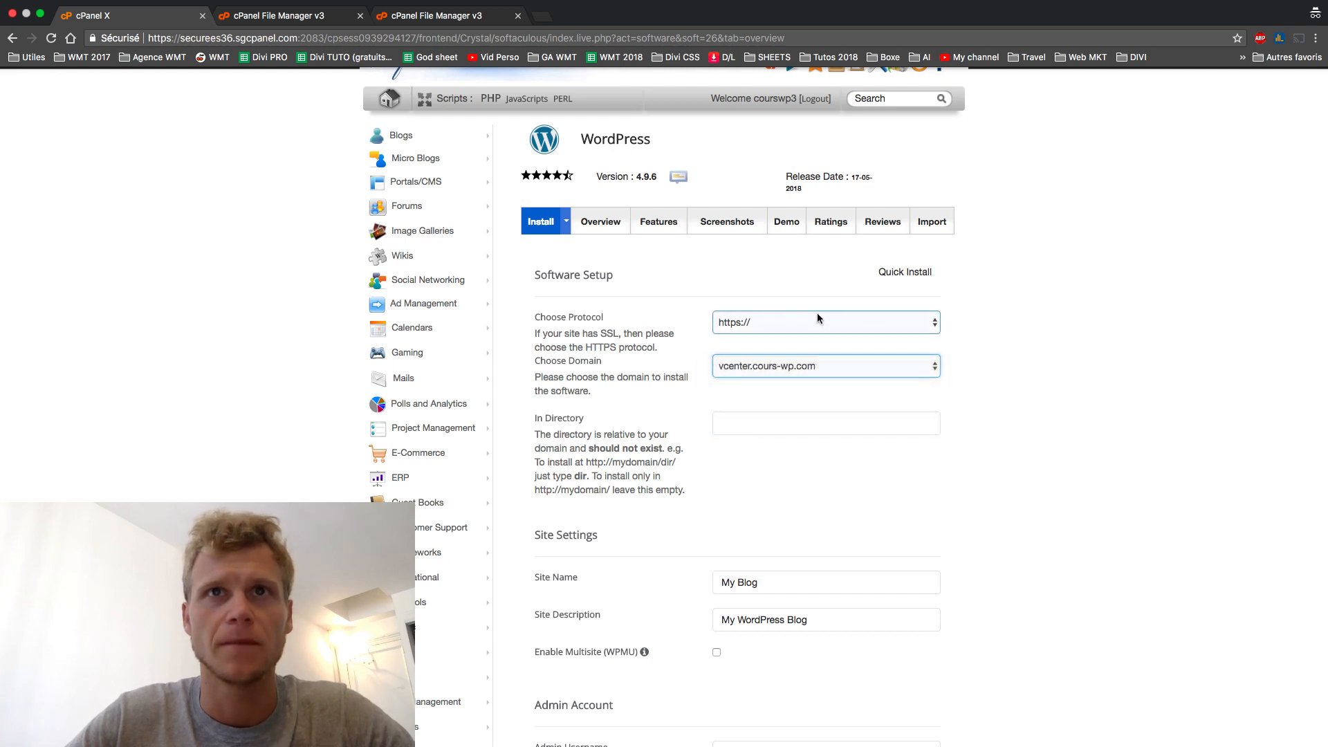
- Name the site 'Cours Divi' with description 'Des tutos gratuits sur Divi'
{"action": "scroll", "coordinate": [745, 483], "scroll_direction": "down", "scroll_amount": 4}
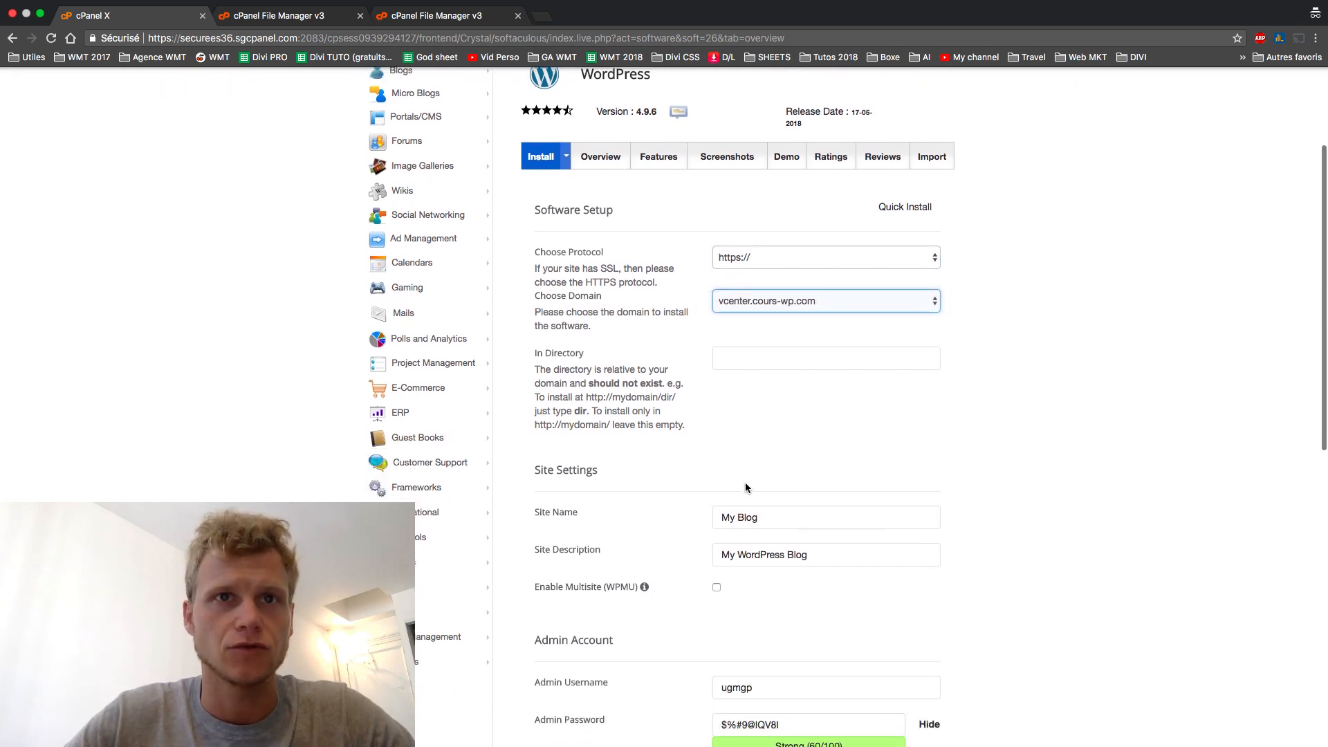
{"action": "left_click_drag", "start_coordinate": [779, 457], "coordinate": [624, 435]}
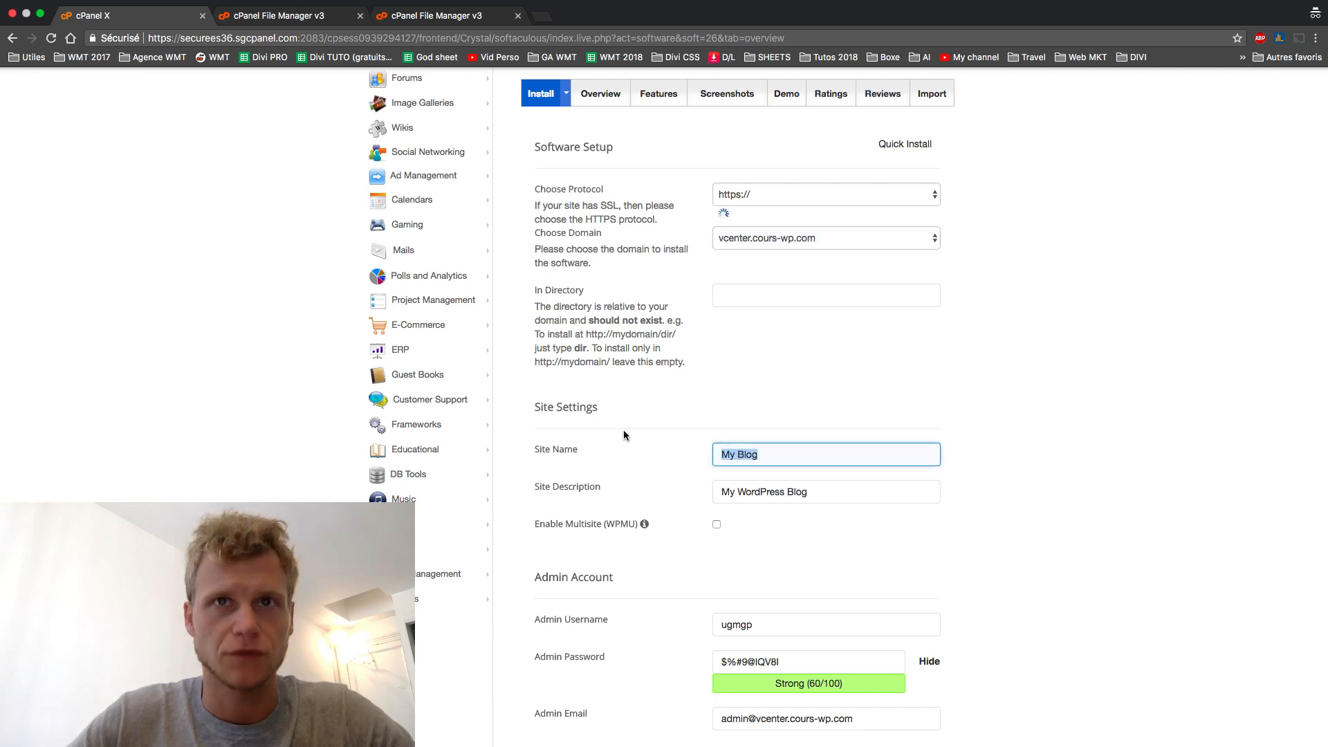
{"action": "type", "text": "C"}
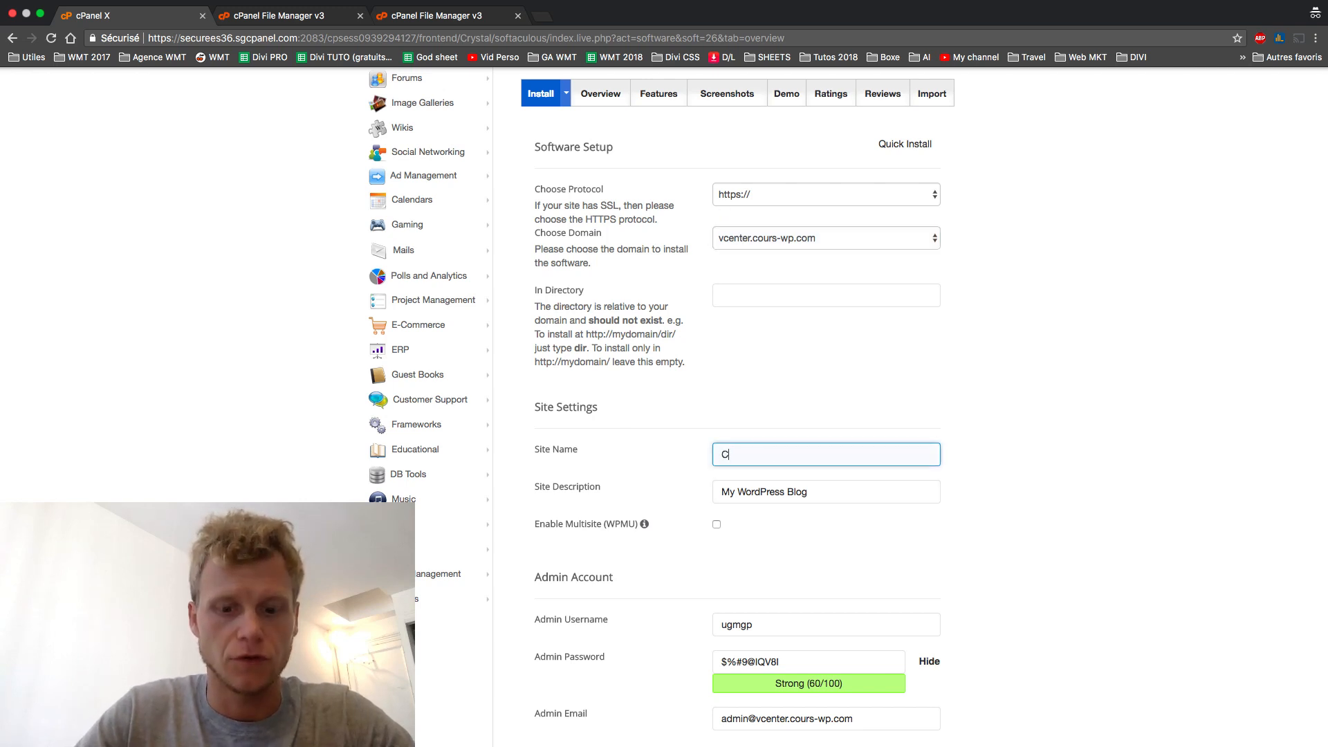
{"action": "type", "text": "ours Divi"}
{"action": "left_click_drag", "start_coordinate": [834, 492], "coordinate": [583, 492]}
{"action": "type", "text": "Des tutos gratuits sur"}
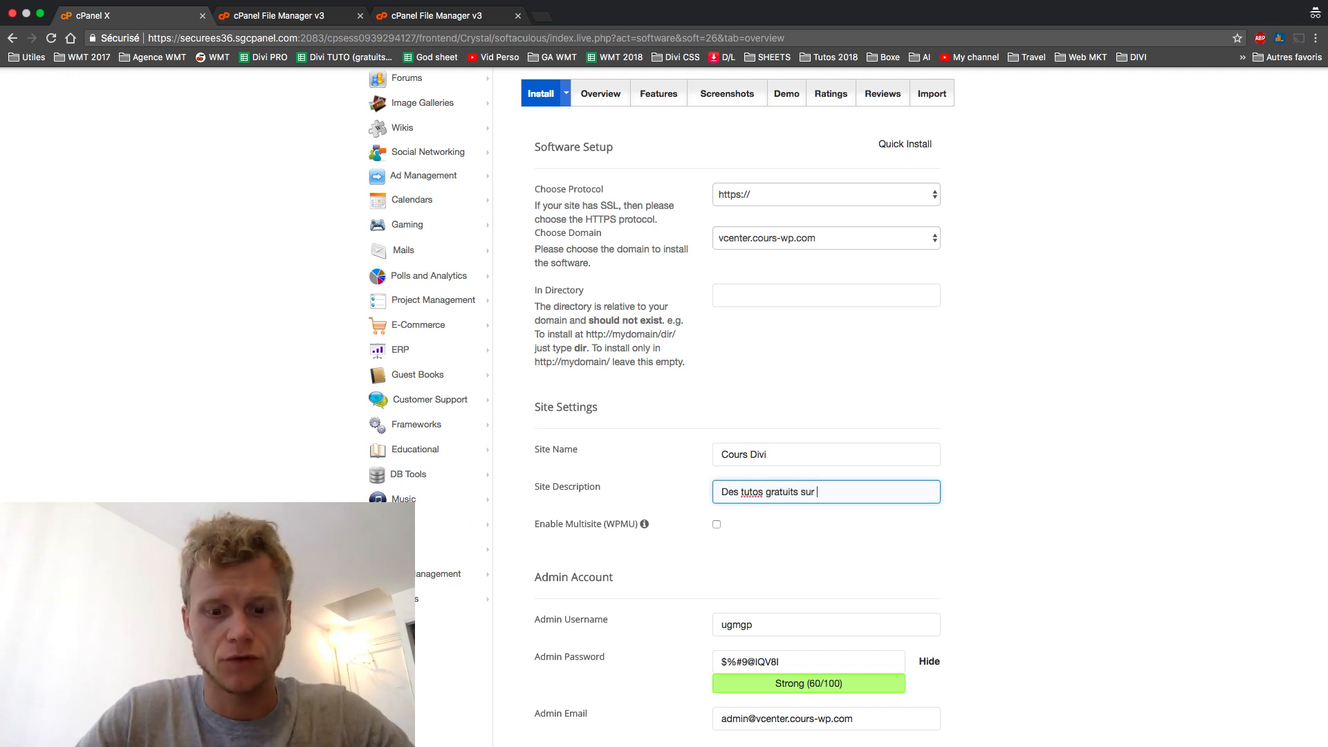
- Fill in the admin username, a new admin password and the admin e-mail address
{"action": "scroll", "coordinate": [762, 557], "scroll_direction": "down", "scroll_amount": 3}
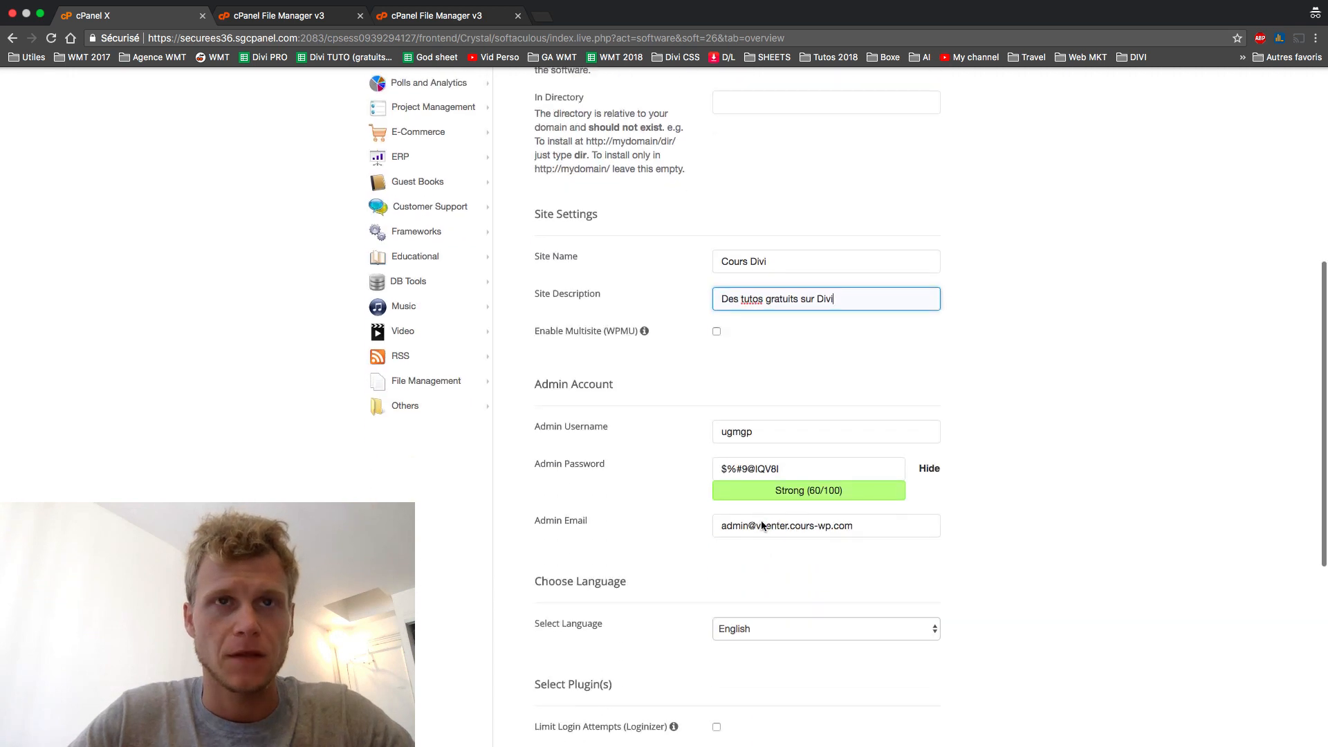
{"action": "key", "text": "Tab"}
{"action": "key", "text": "Tab"}
{"action": "left_click", "coordinate": [929, 461]}
{"action": "left_click_drag", "start_coordinate": [898, 462], "coordinate": [568, 466]}
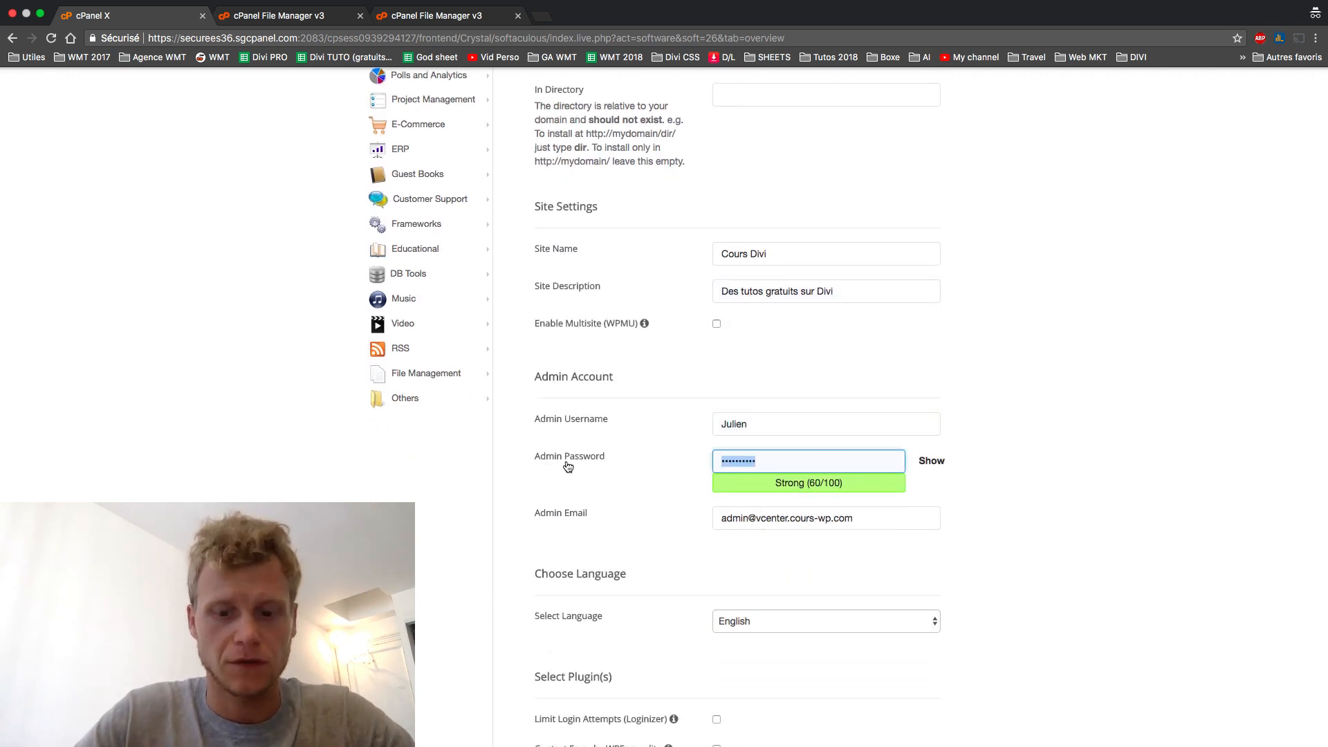
{"action": "type", "text": "•••••••••••••"}
{"action": "left_click_drag", "start_coordinate": [889, 519], "coordinate": [618, 500]}
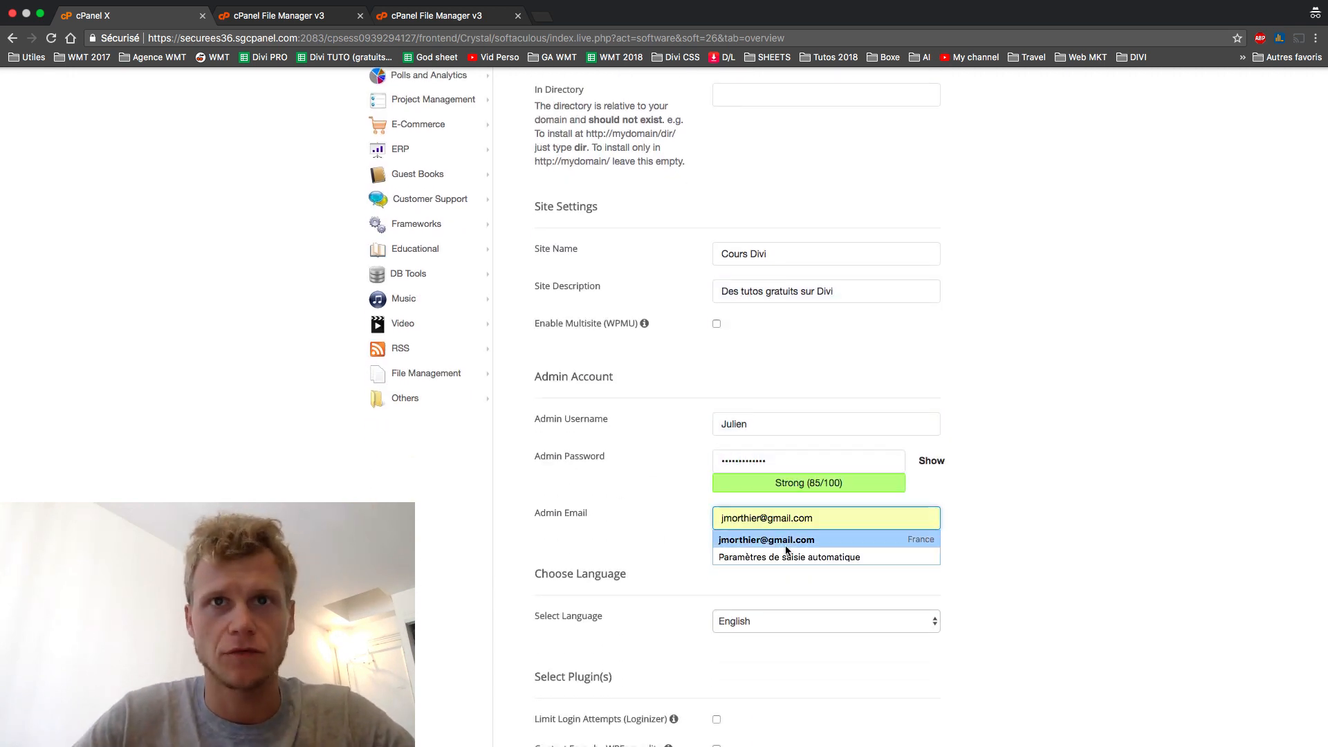
{"action": "left_click", "coordinate": [787, 545]}
- Set the site language to French
{"action": "scroll", "coordinate": [844, 583], "scroll_direction": "down", "scroll_amount": 4}
{"action": "left_click", "coordinate": [761, 361]}
{"action": "left_click", "coordinate": [817, 519]}
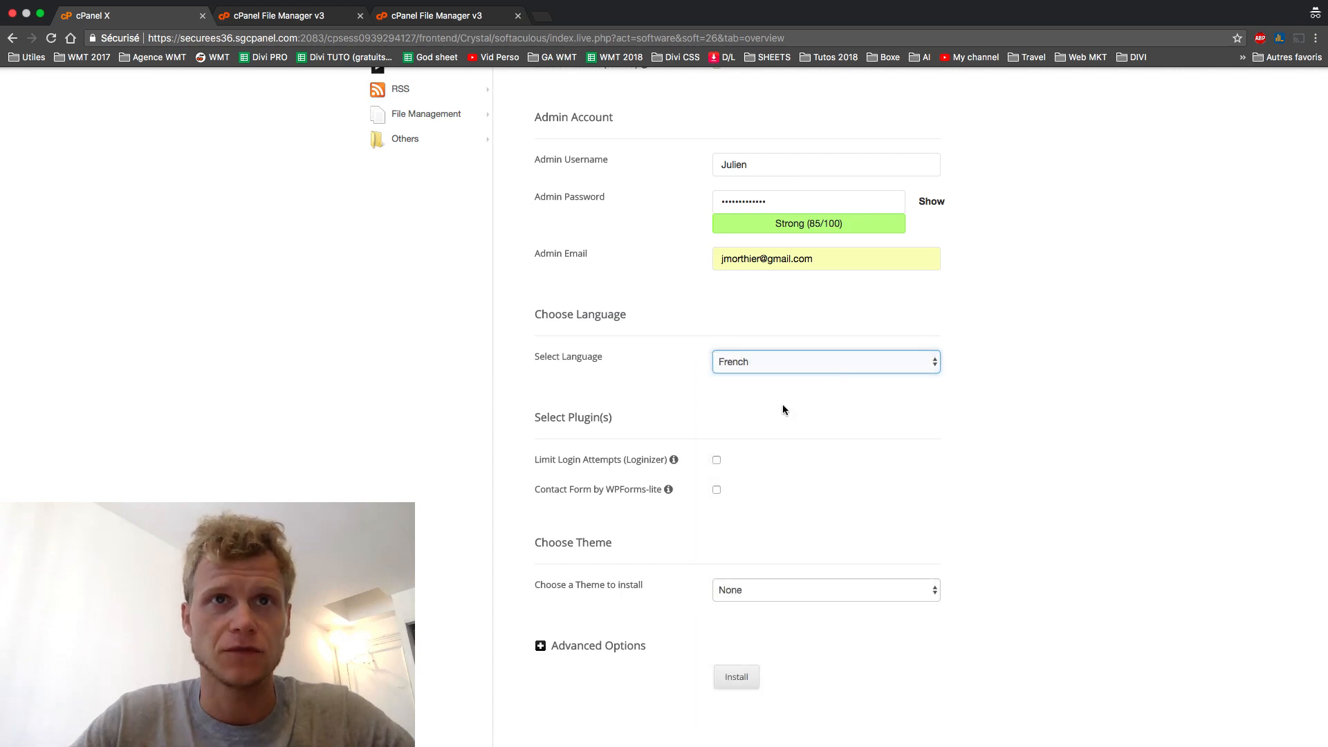
{"action": "scroll", "coordinate": [782, 404], "scroll_direction": "down", "scroll_amount": 2}
{"action": "left_click", "coordinate": [741, 530]}
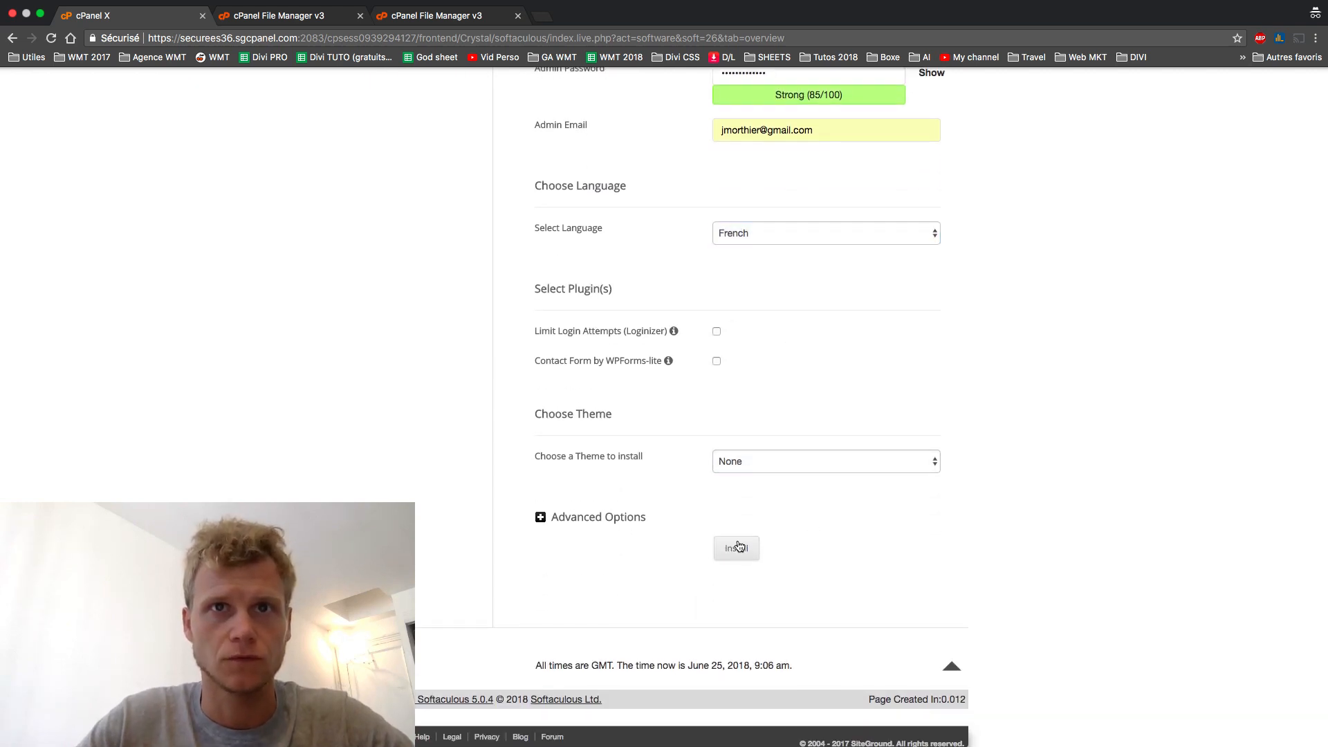
- Install WordPress at vcenter.cours-wp.com and open the new site in another tab
{"action": "left_click", "coordinate": [745, 550]}
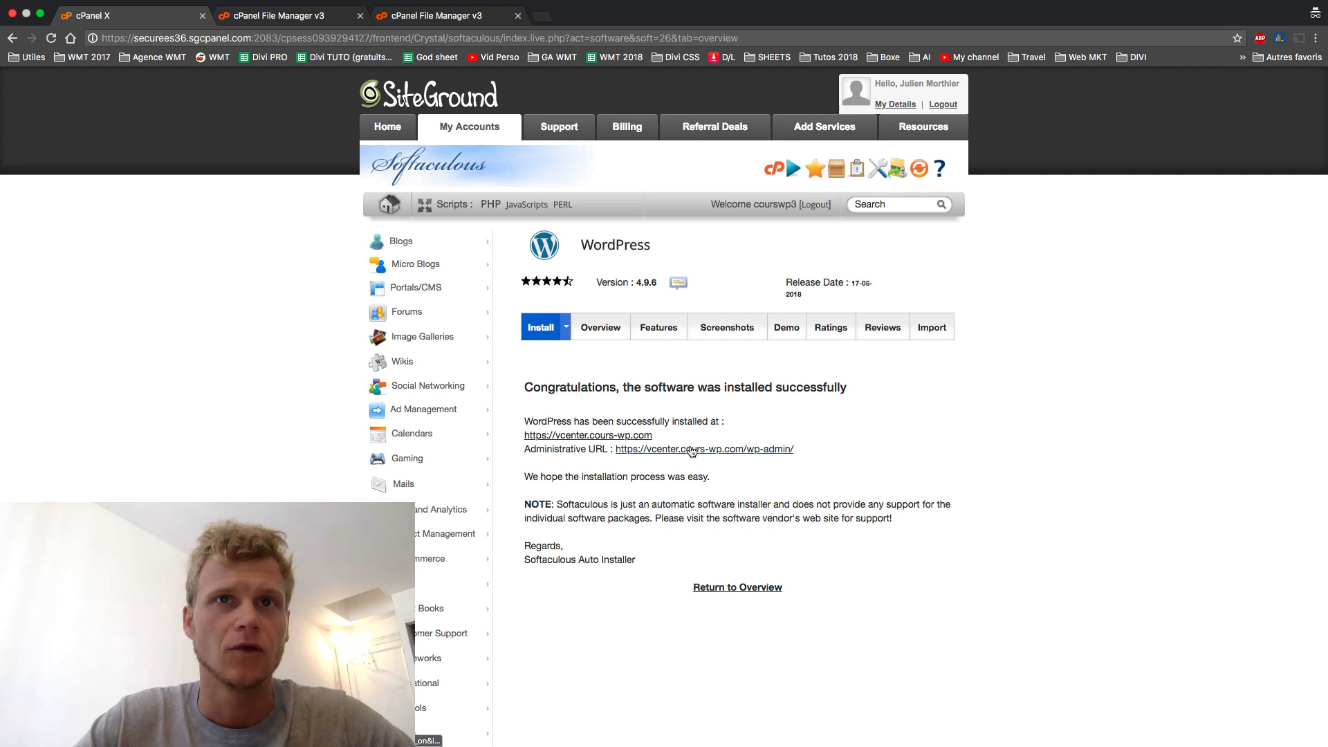
{"action": "left_click", "coordinate": [642, 440]}
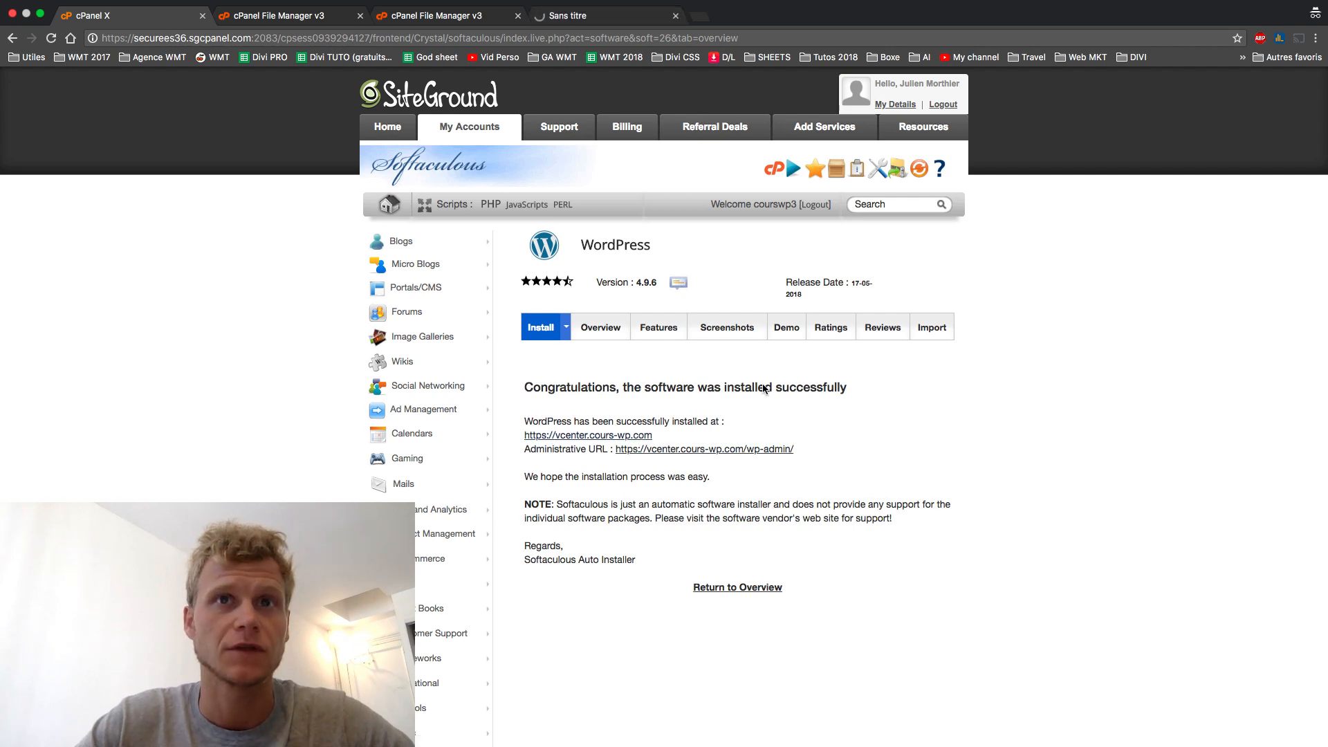
- Open the new site's wp-admin, view the Cours Divi front end, then go to the dashboard
{"action": "left_click", "coordinate": [720, 450]}
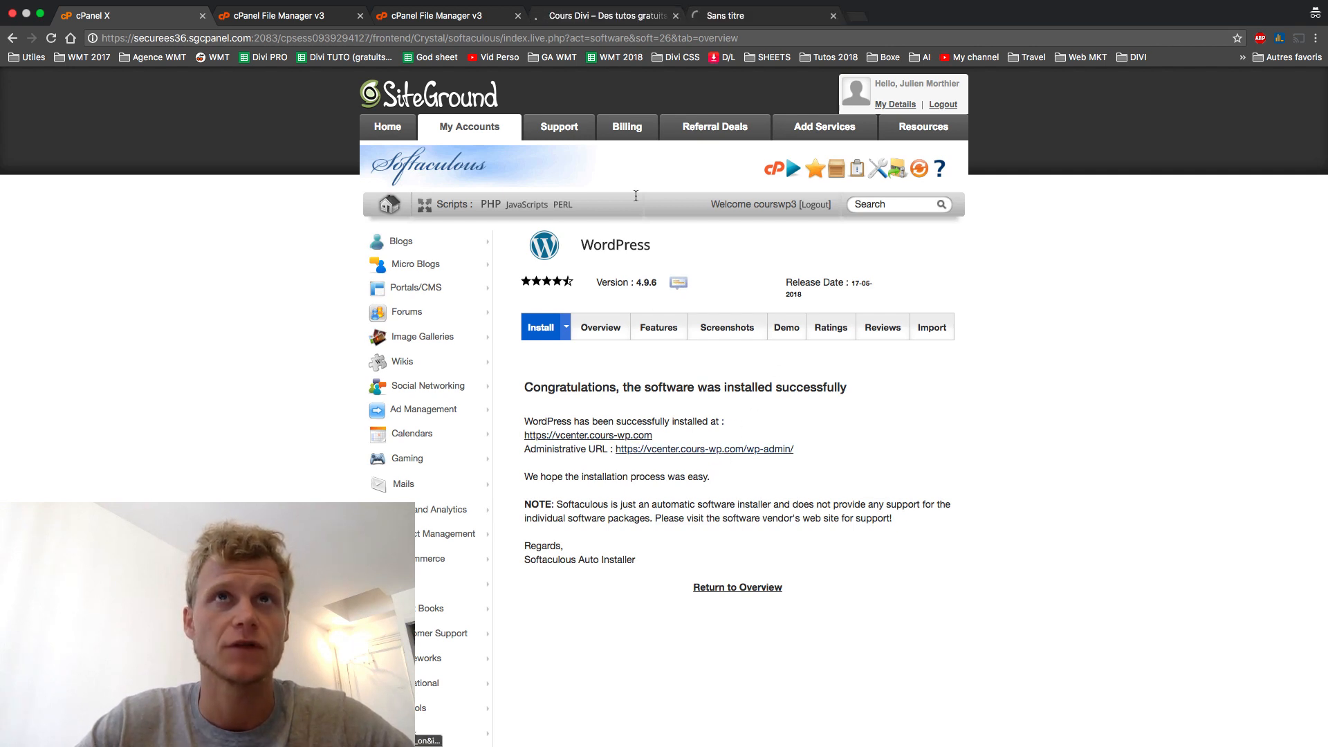
{"action": "left_click", "coordinate": [612, 21]}
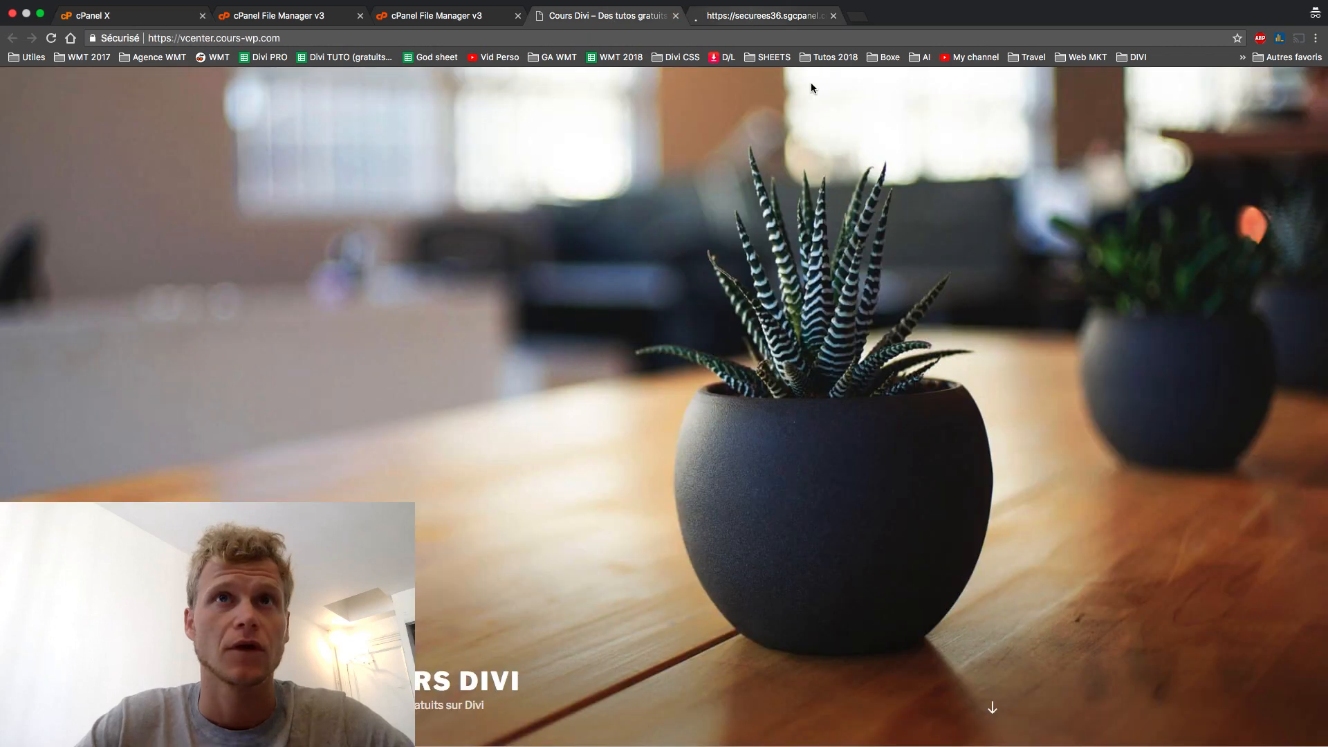
{"action": "scroll", "coordinate": [615, 380], "scroll_direction": "down", "scroll_amount": 10}
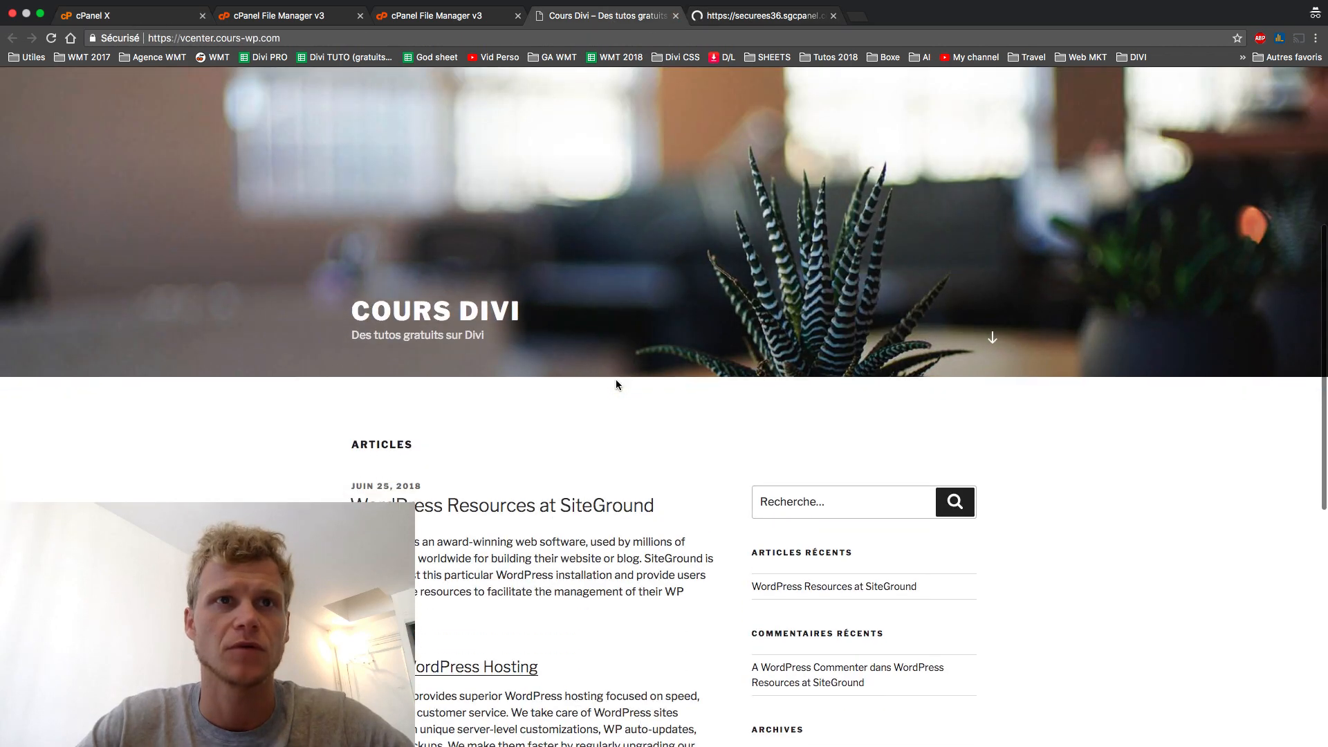
{"action": "scroll", "coordinate": [731, 110], "scroll_direction": "up", "scroll_amount": 13}
{"action": "left_click", "coordinate": [758, 15]}
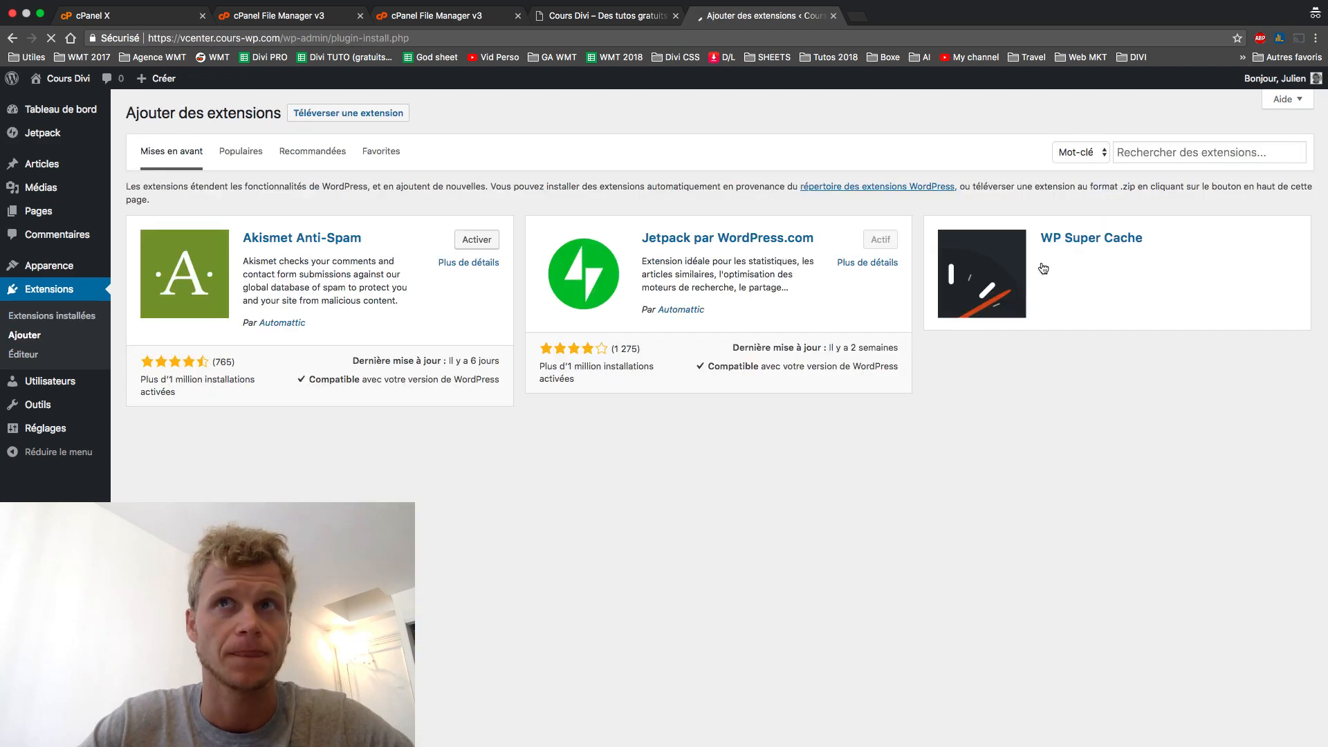
- Search 'all in one wp migration', install and activate it, then go to its Import page
{"action": "left_click", "coordinate": [1169, 153]}
{"action": "type", "text": "al"}
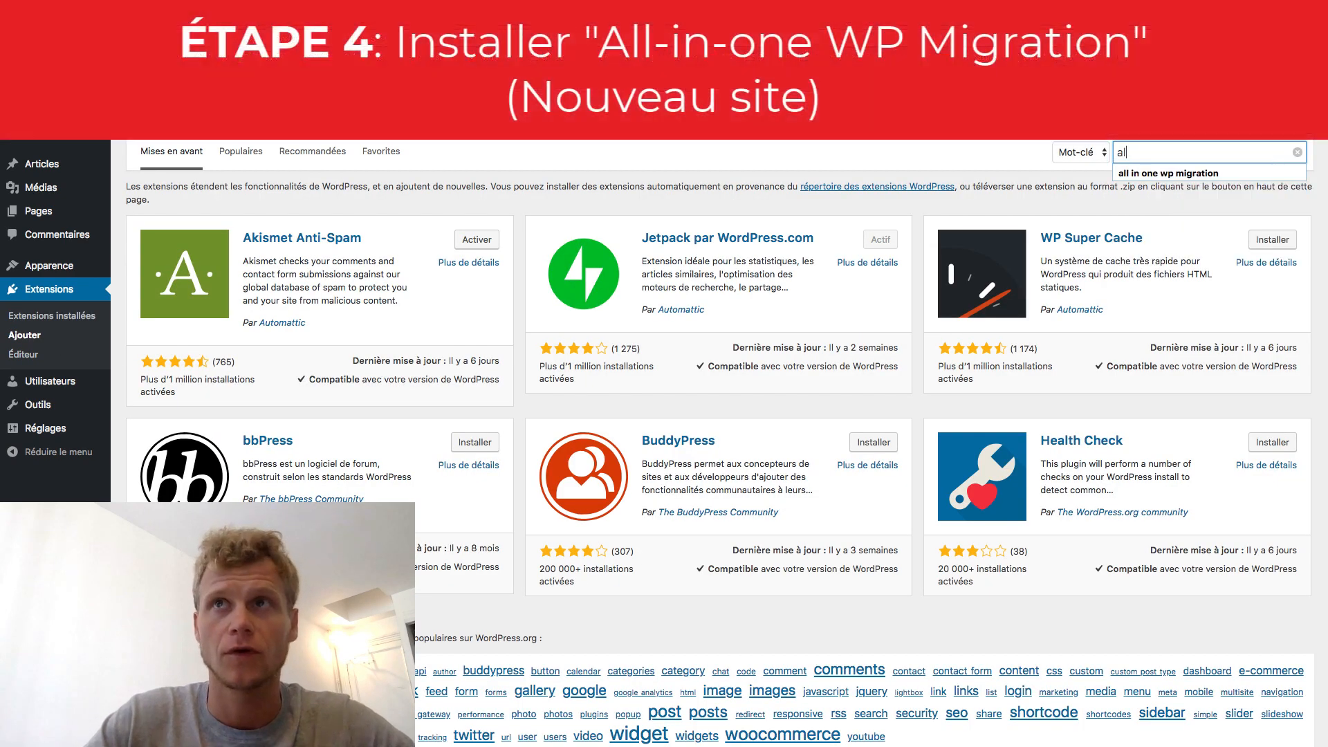
{"action": "key", "text": "Down"}
{"action": "key", "text": "Return"}
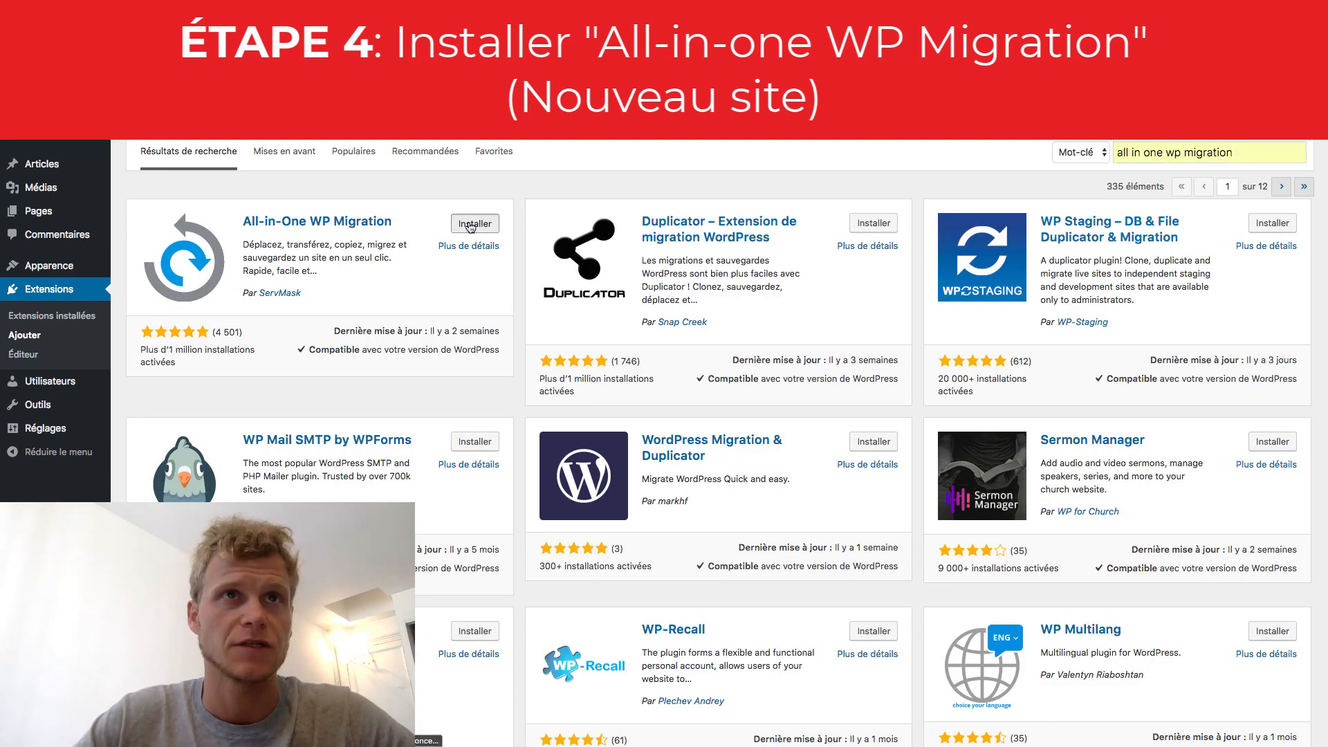
{"action": "left_click", "coordinate": [472, 224]}
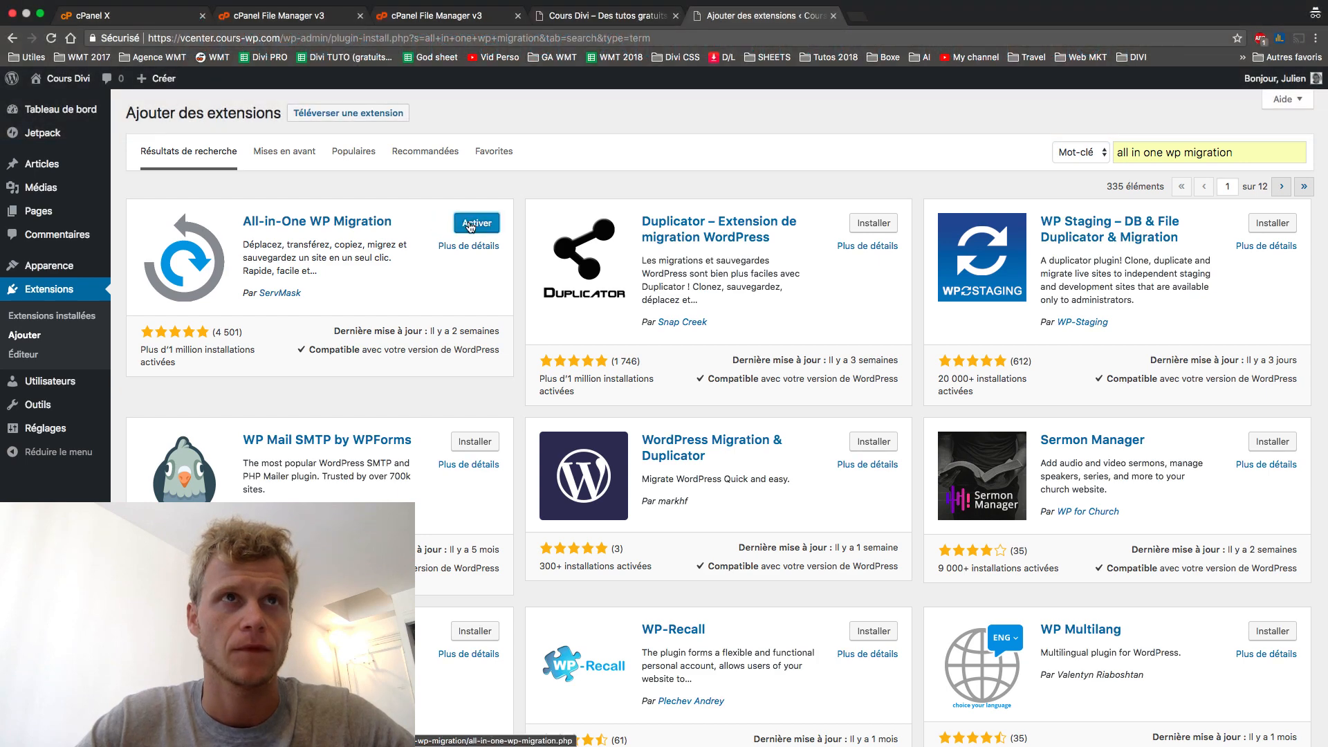
{"action": "left_click", "coordinate": [470, 225]}
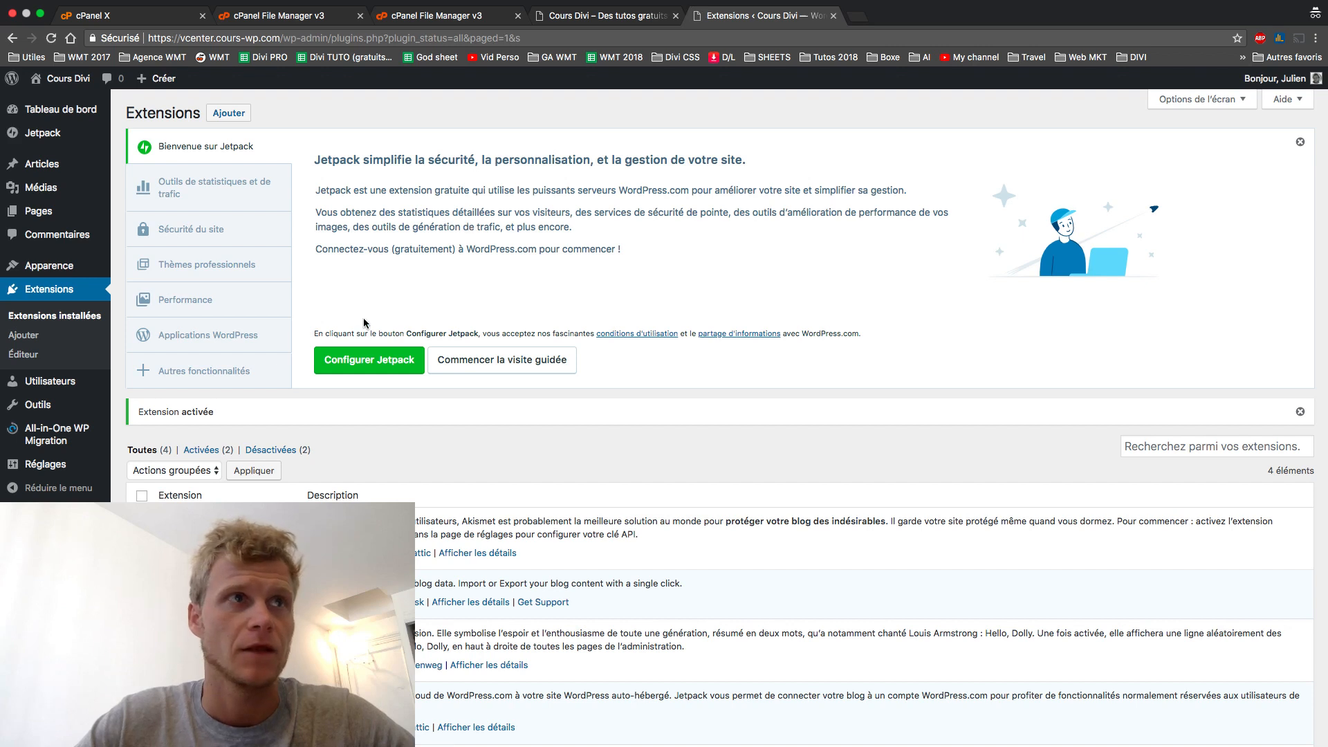
{"action": "mouse_move", "coordinate": [84, 440]}
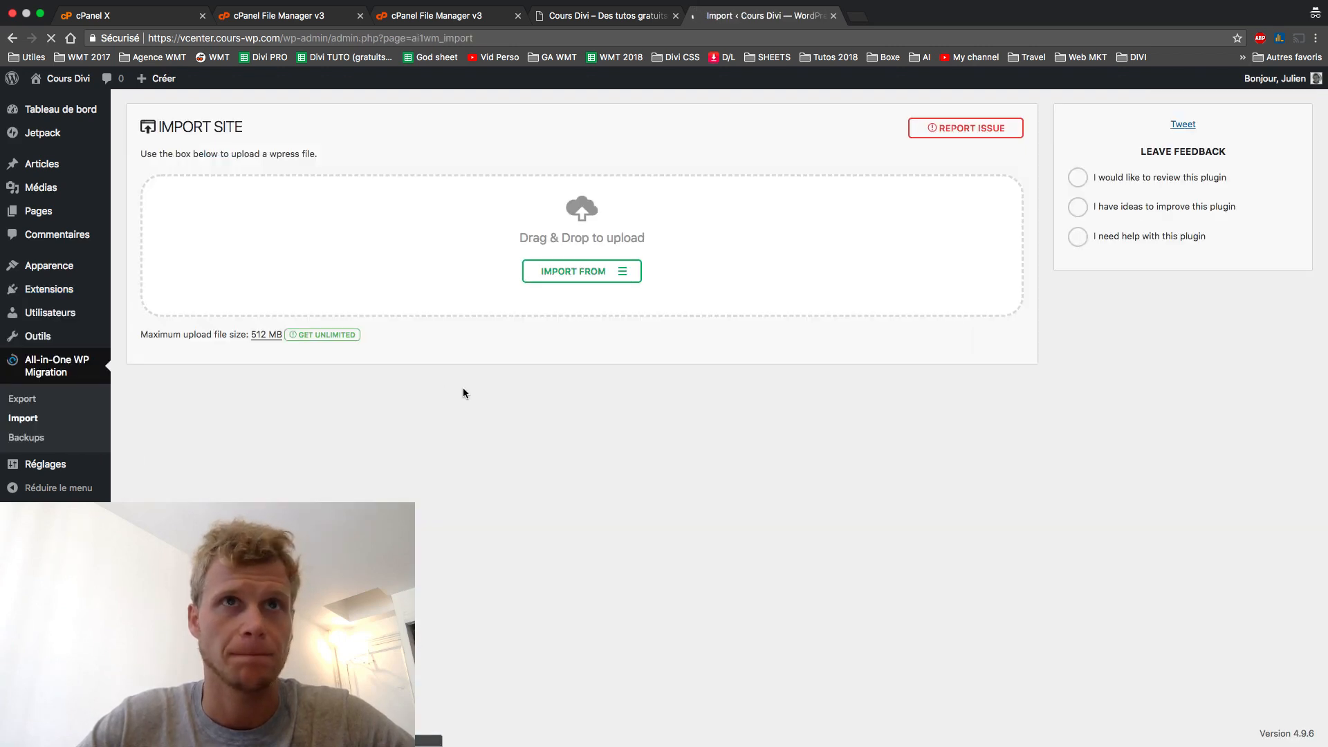
- Upload the old cours-divi .wpress backup through IMPORT FROM > FILE
{"action": "left_click", "coordinate": [617, 282]}
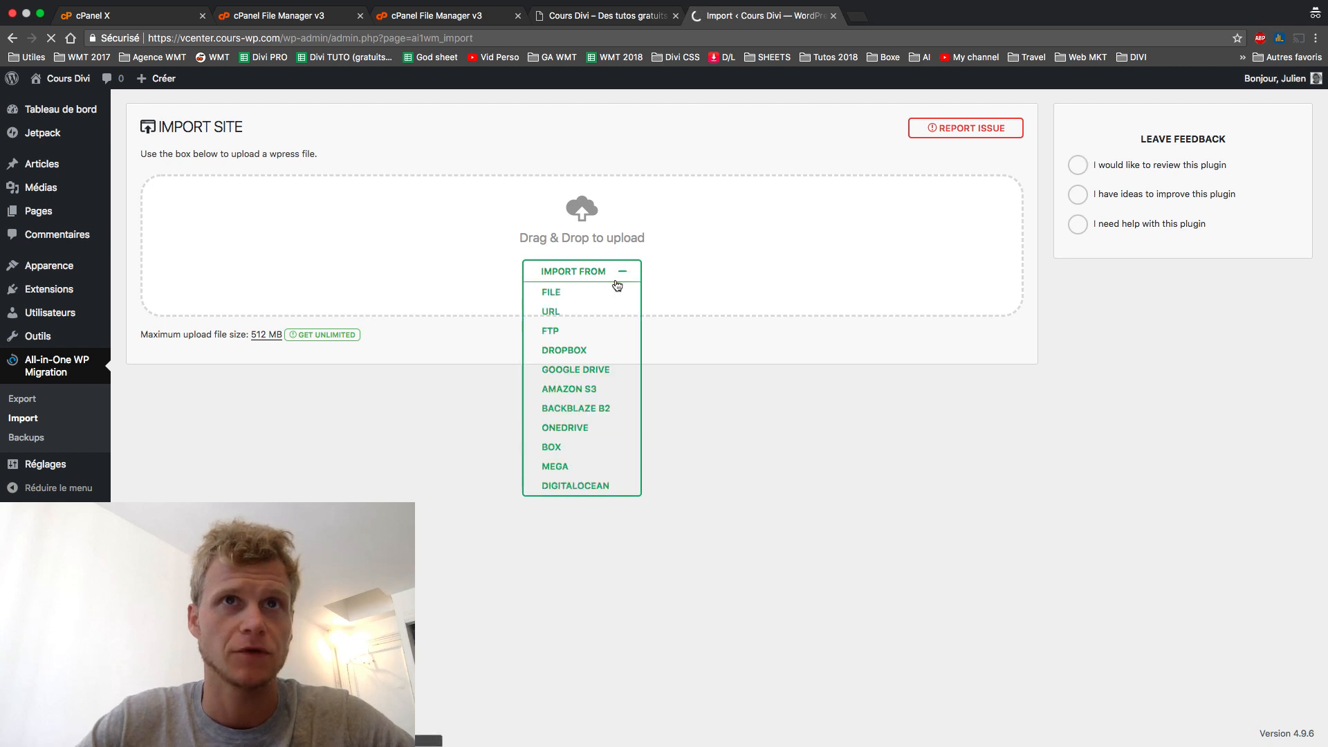
{"action": "left_click", "coordinate": [588, 301]}
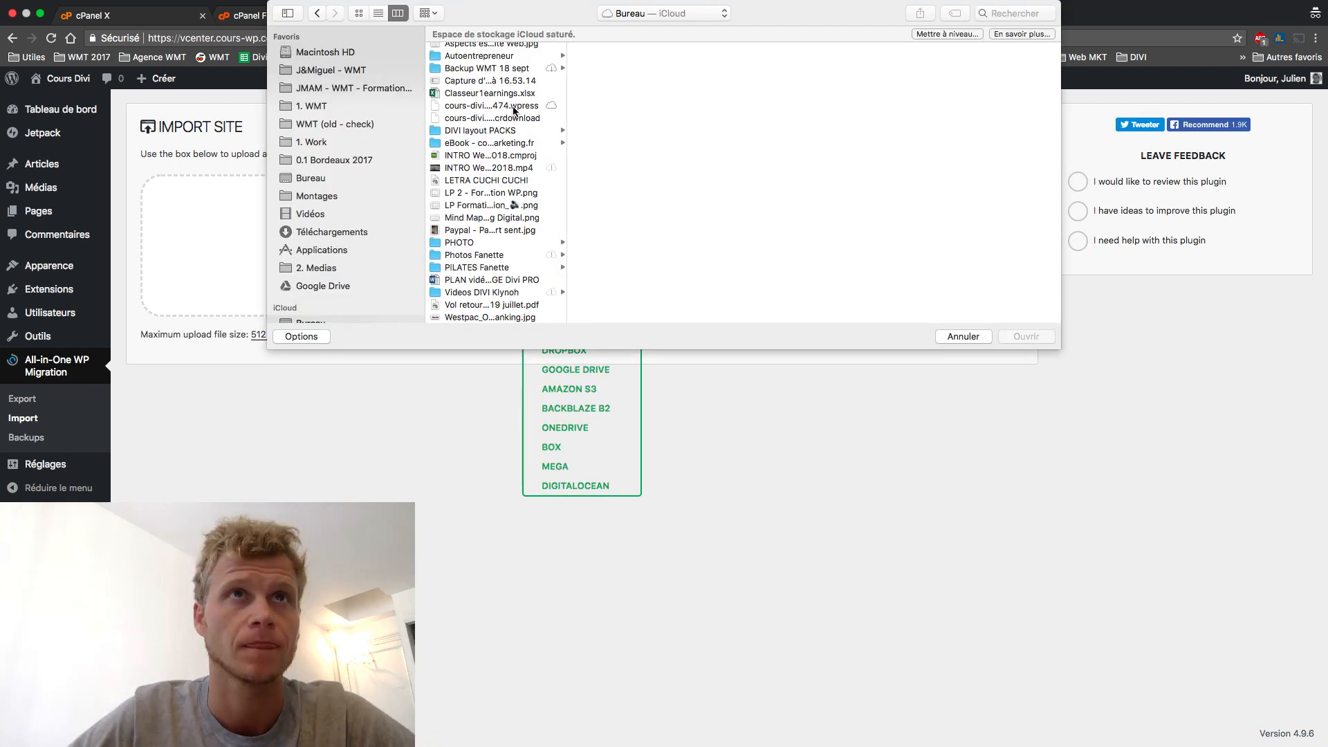
{"action": "left_click", "coordinate": [515, 106]}
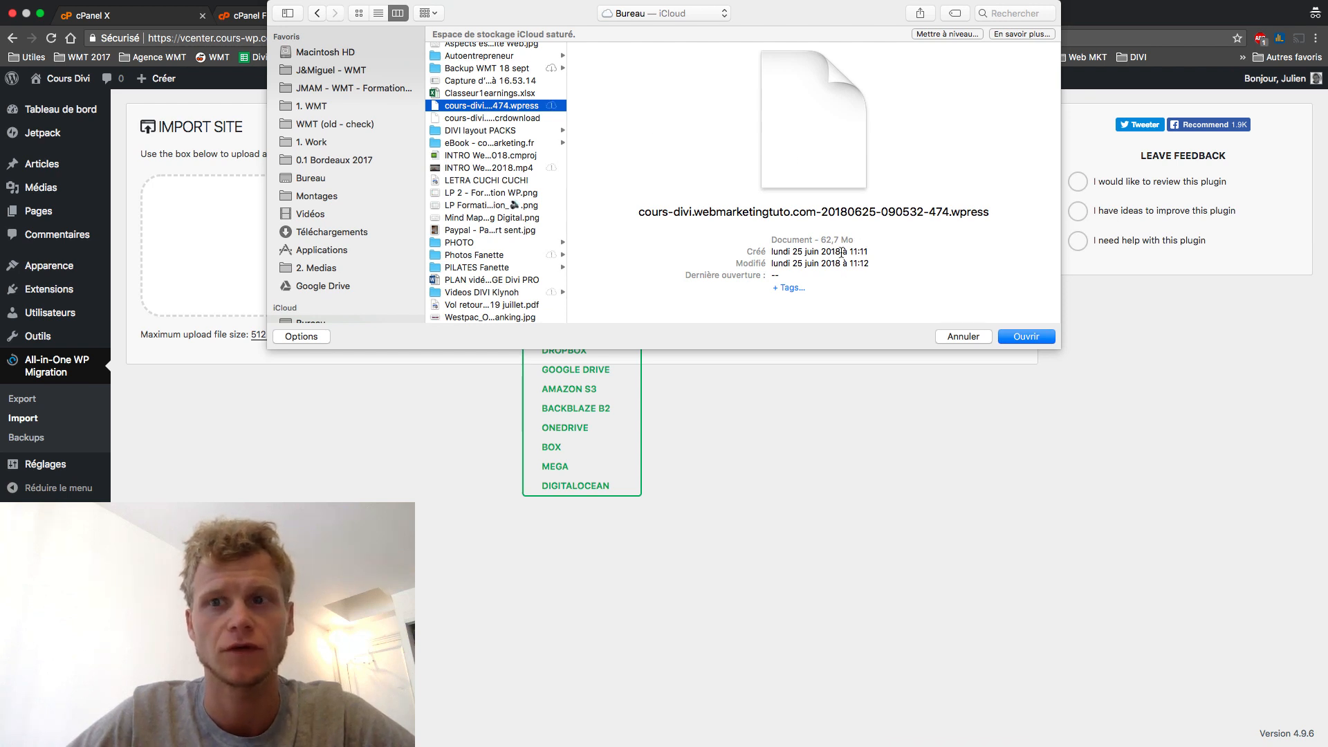
{"action": "left_click", "coordinate": [1012, 338]}
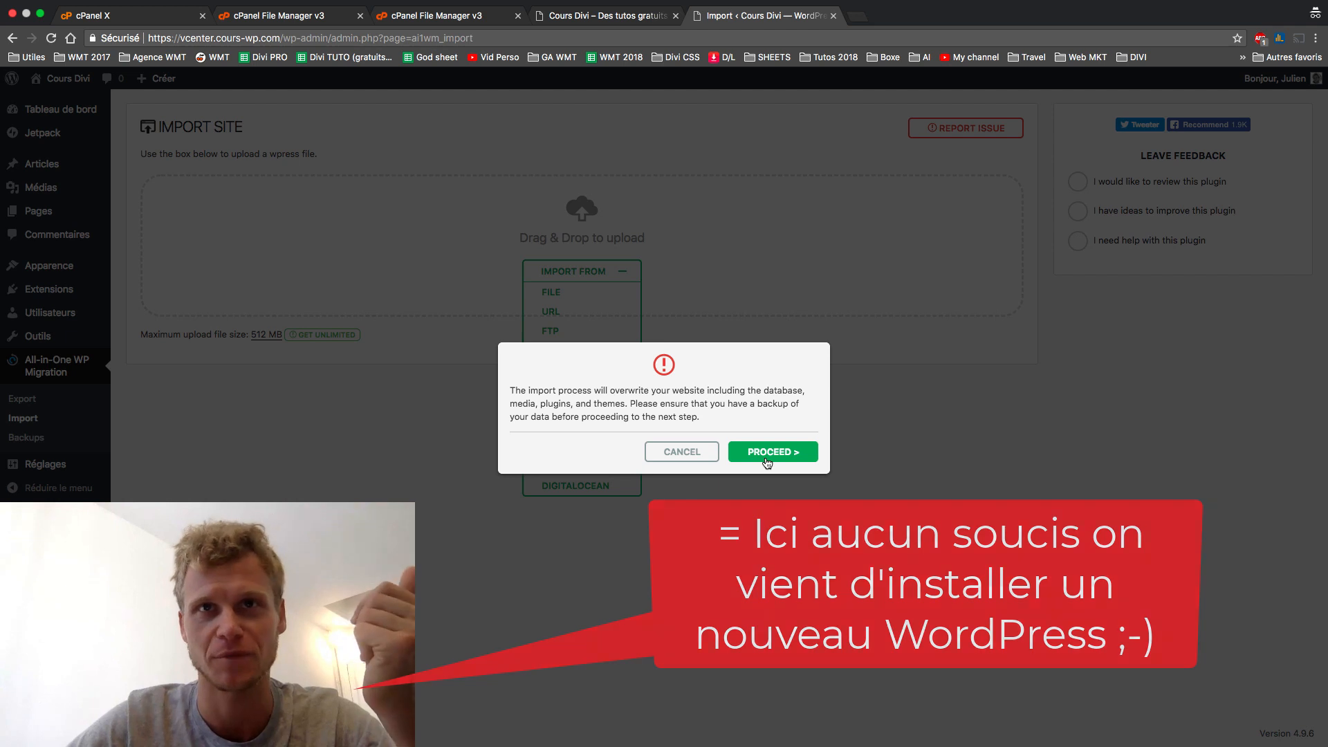
- Confirm overwriting the new site with the backup and close the import-success message
{"action": "left_click", "coordinate": [766, 460]}
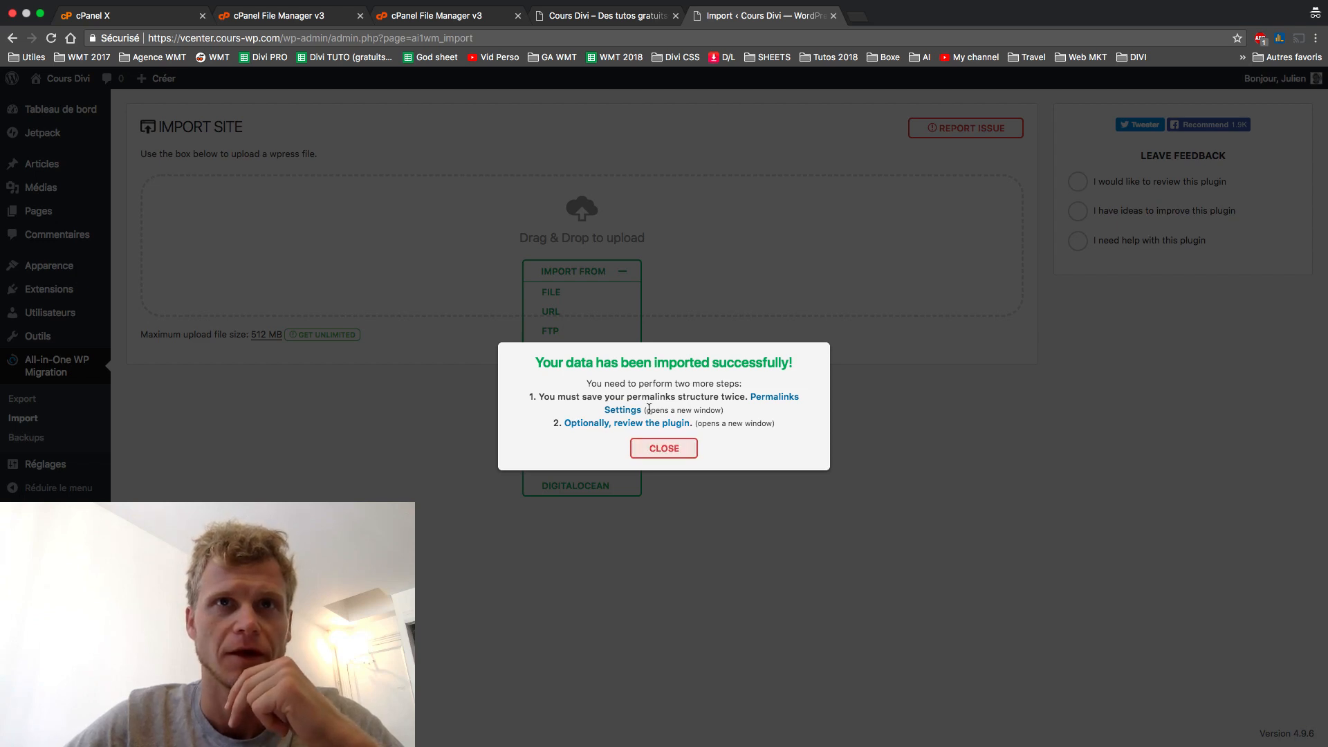
{"action": "left_click", "coordinate": [662, 449]}
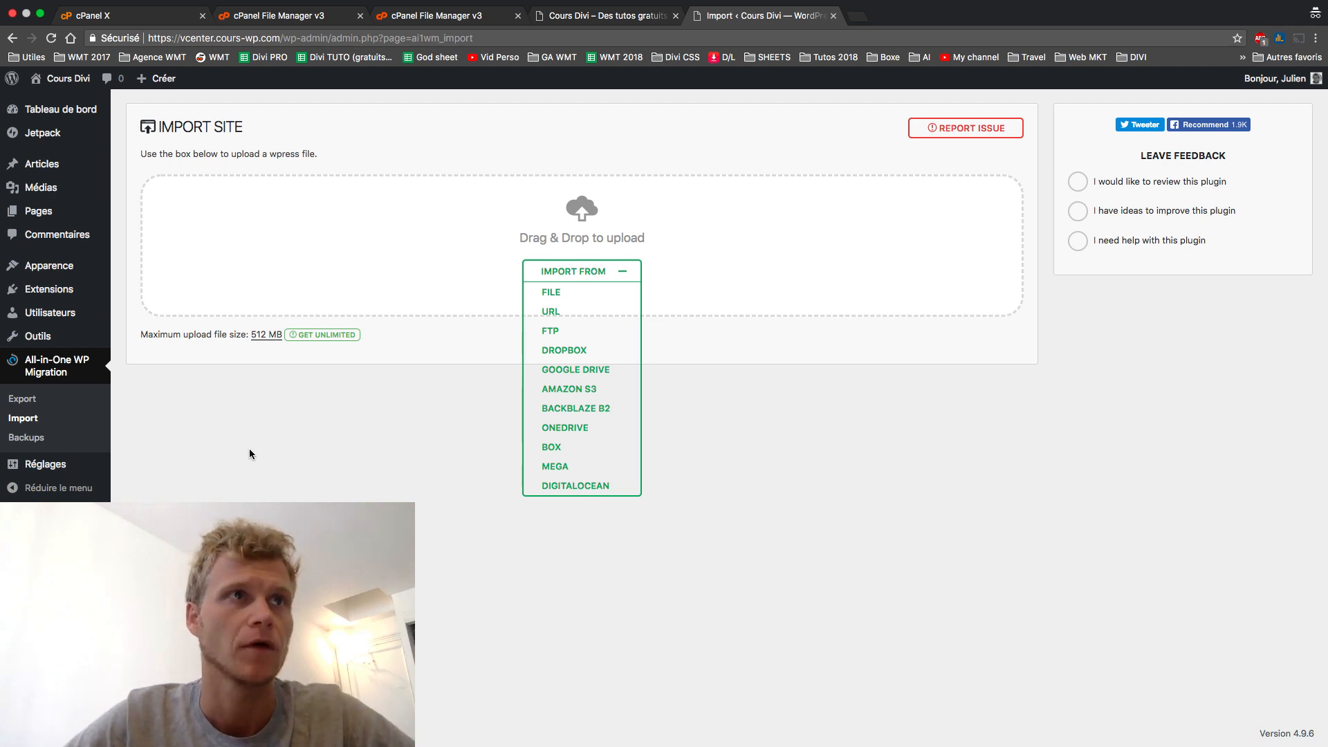
{"action": "mouse_move", "coordinate": [38, 478]}
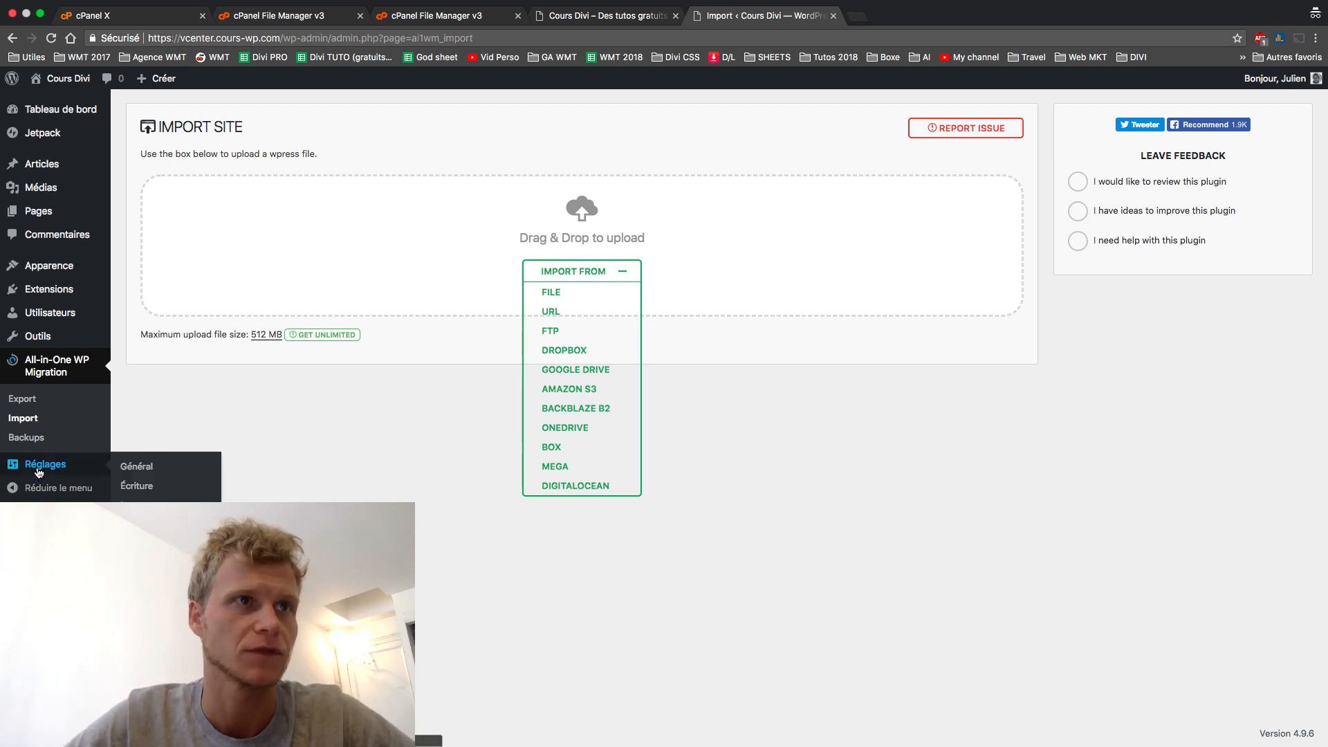
- Sign back in with the admin username and password, correcting a username typo, to reach the site's settings
{"action": "left_click", "coordinate": [136, 505]}
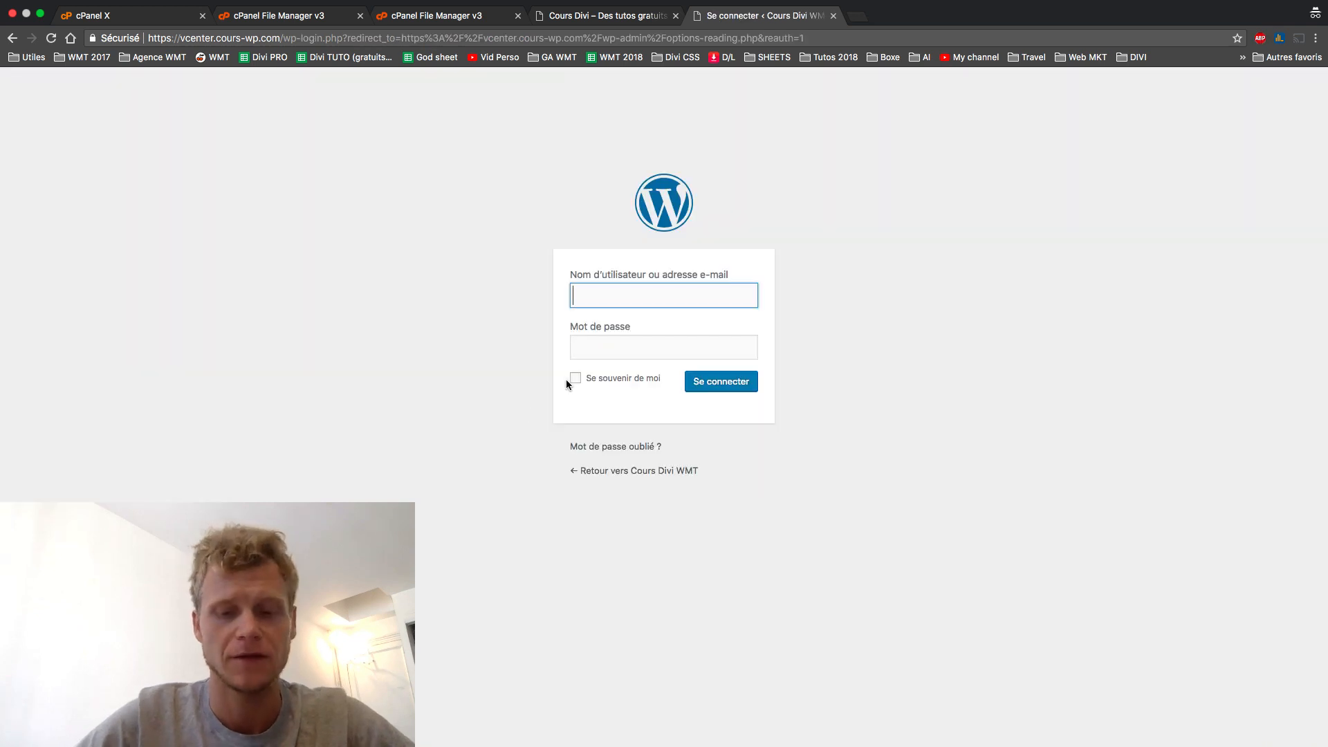
{"action": "type", "text": "Jlien"}
{"action": "key", "text": "Tab"}
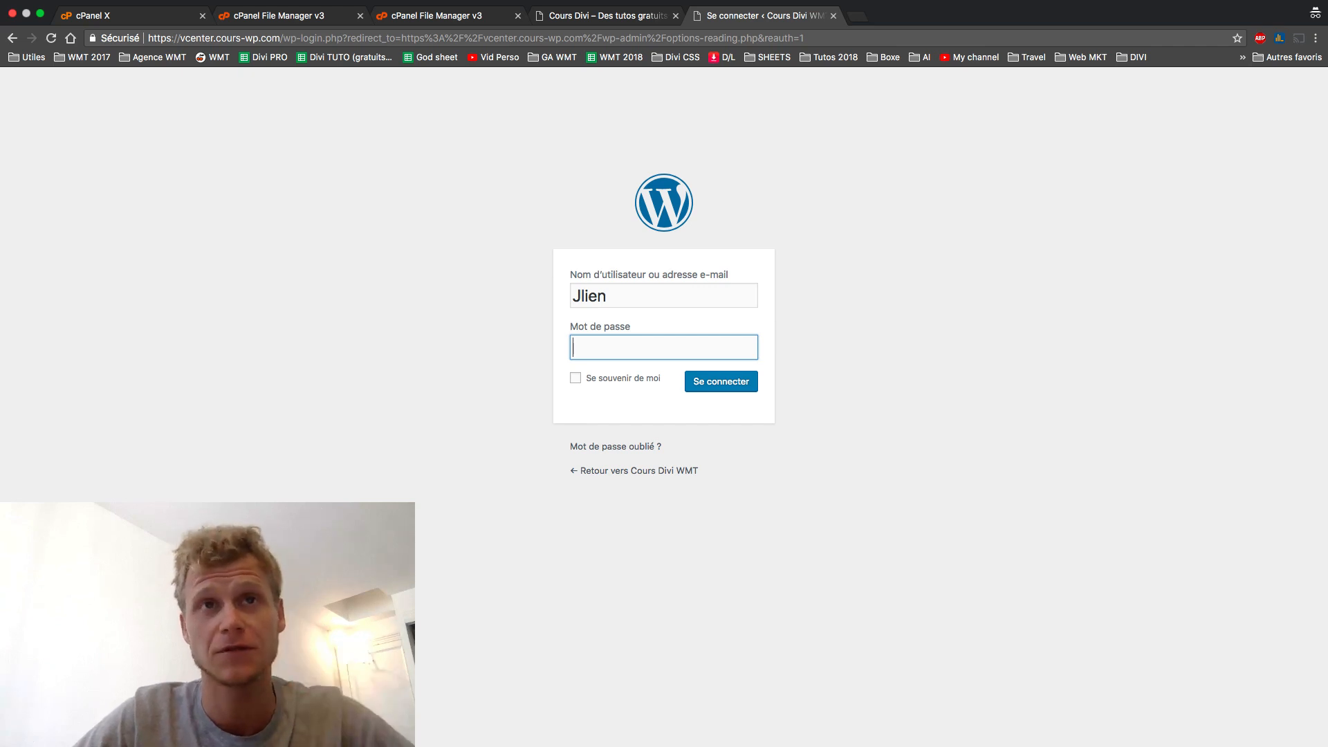
{"action": "key", "text": "shift+Tab"}
{"action": "type", "text": "Julien"}
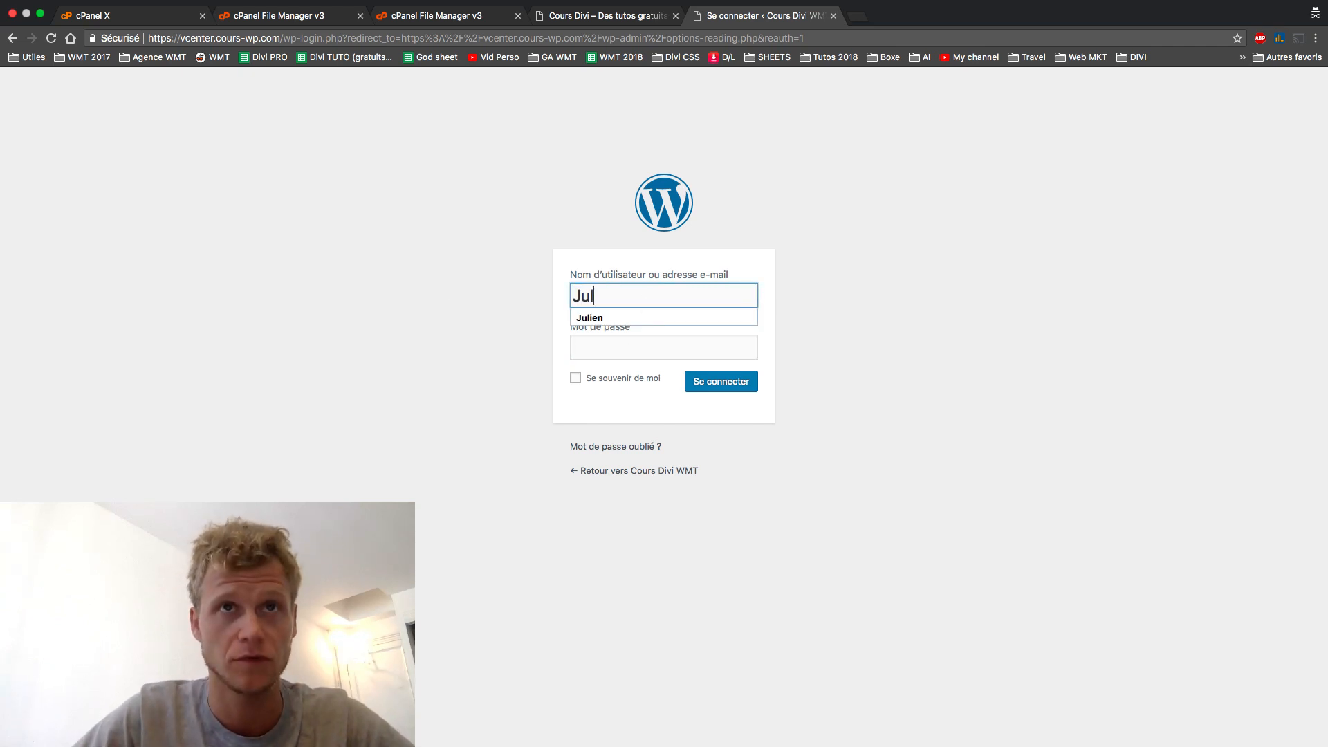
{"action": "key", "text": "Tab"}
{"action": "type", "text": "a************"}
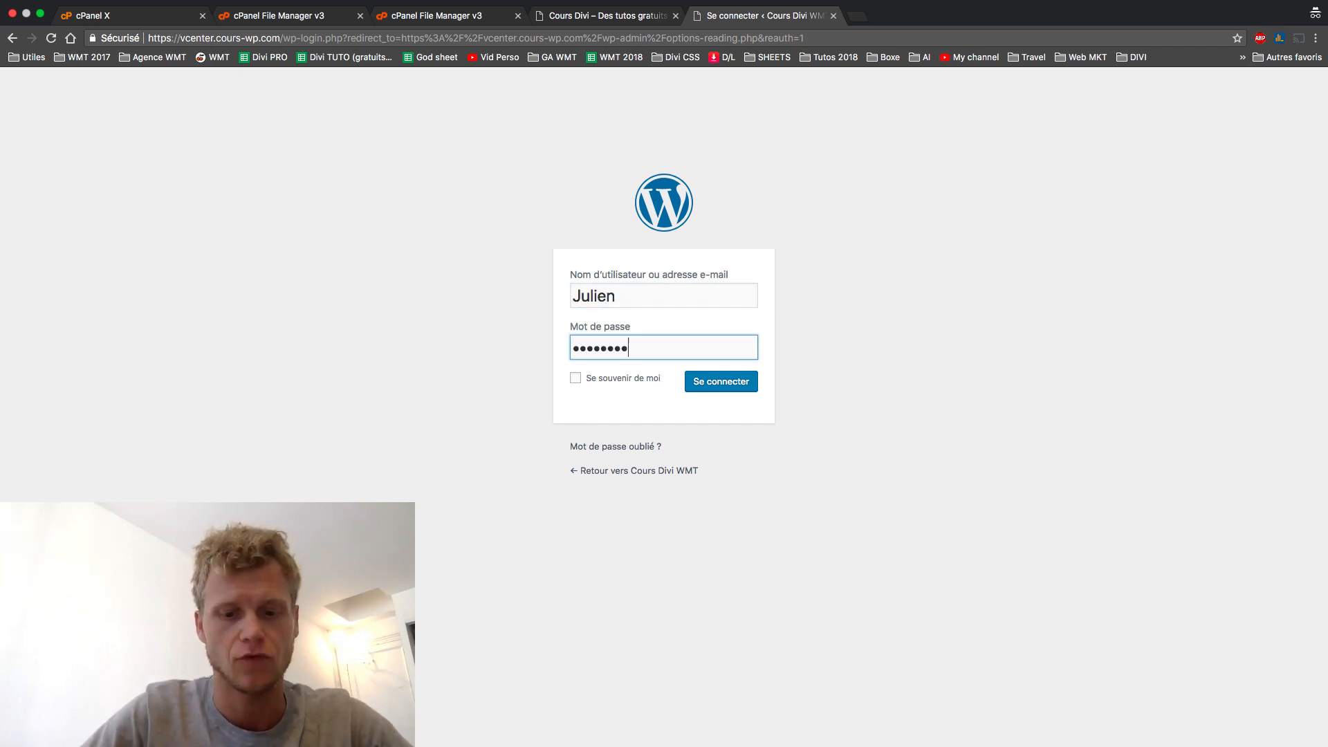
{"action": "key", "text": "Return"}
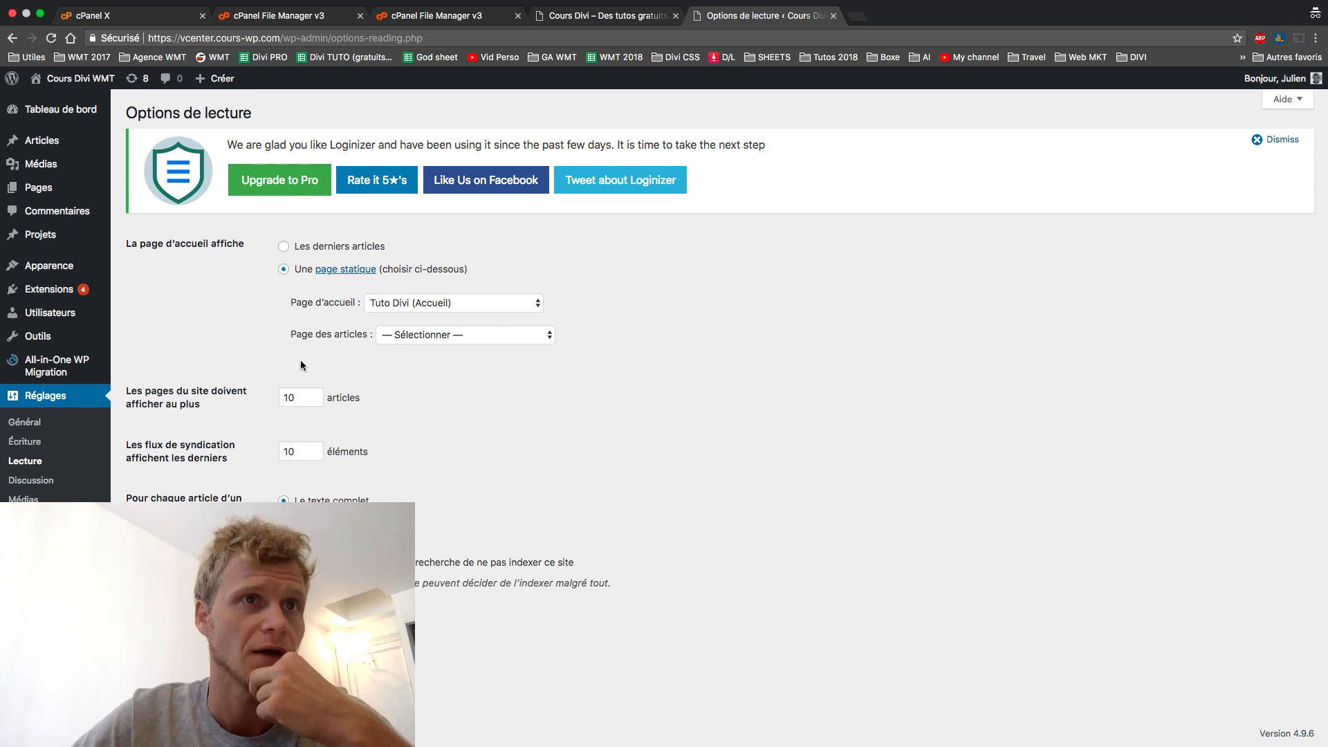
- Save the Nom de l'article (/%postname%/) permalink structure two times in a row
{"action": "left_click", "coordinate": [26, 441]}
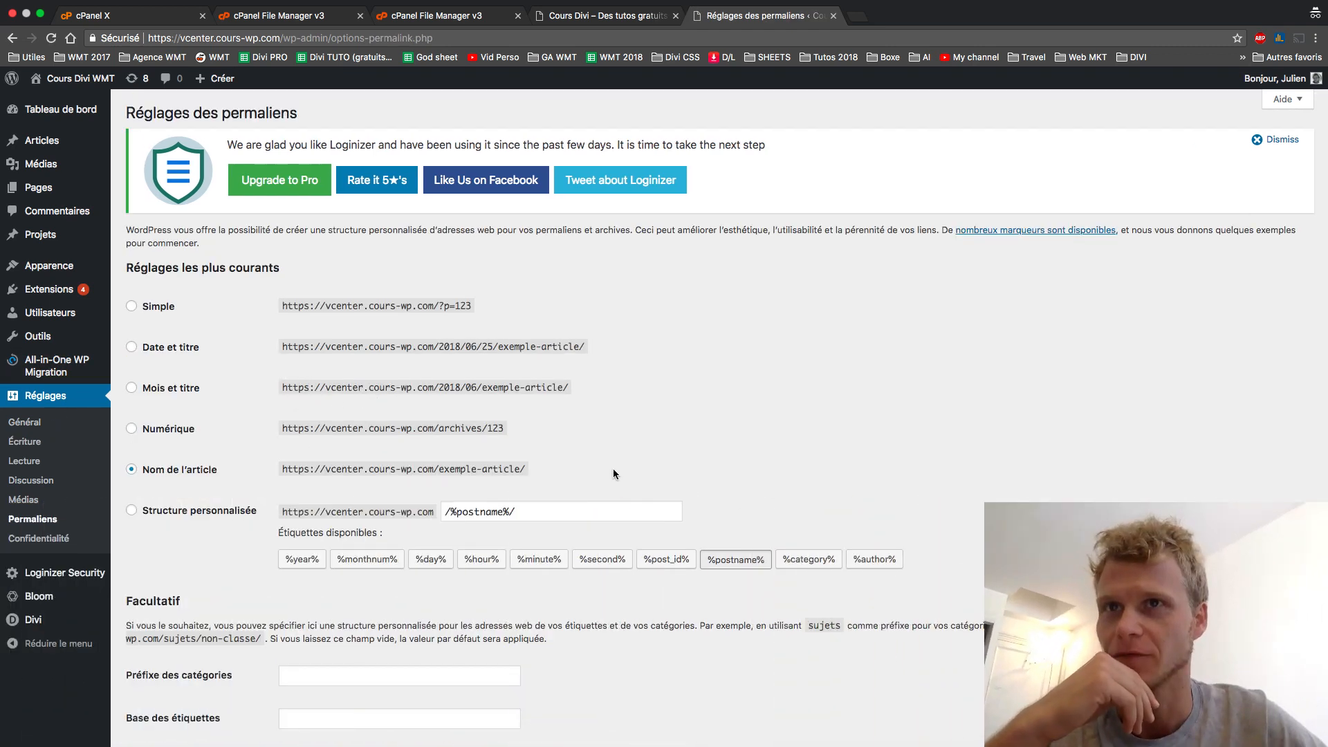
{"action": "scroll", "coordinate": [247, 472], "scroll_direction": "down", "scroll_amount": 1}
{"action": "scroll", "coordinate": [247, 475], "scroll_direction": "down", "scroll_amount": 2}
{"action": "left_click", "coordinate": [193, 676]}
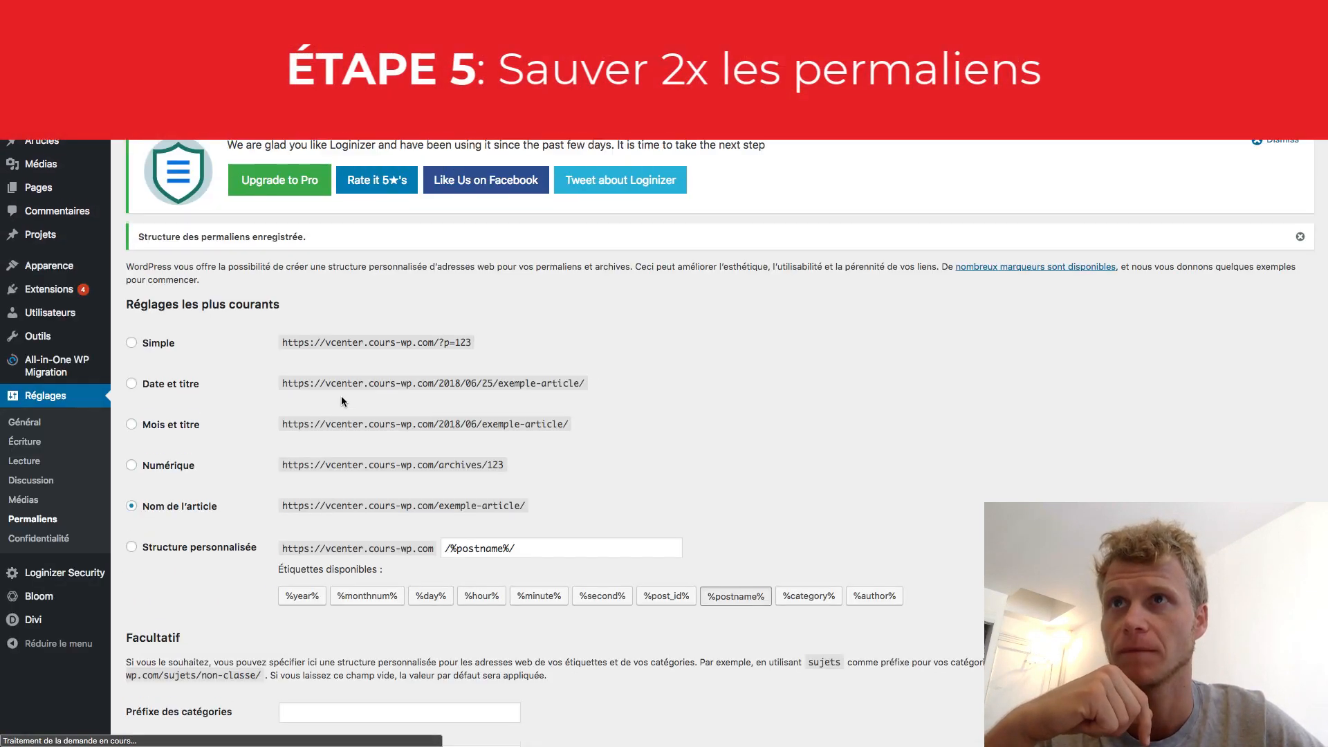
{"action": "scroll", "coordinate": [242, 650], "scroll_direction": "down", "scroll_amount": 2}
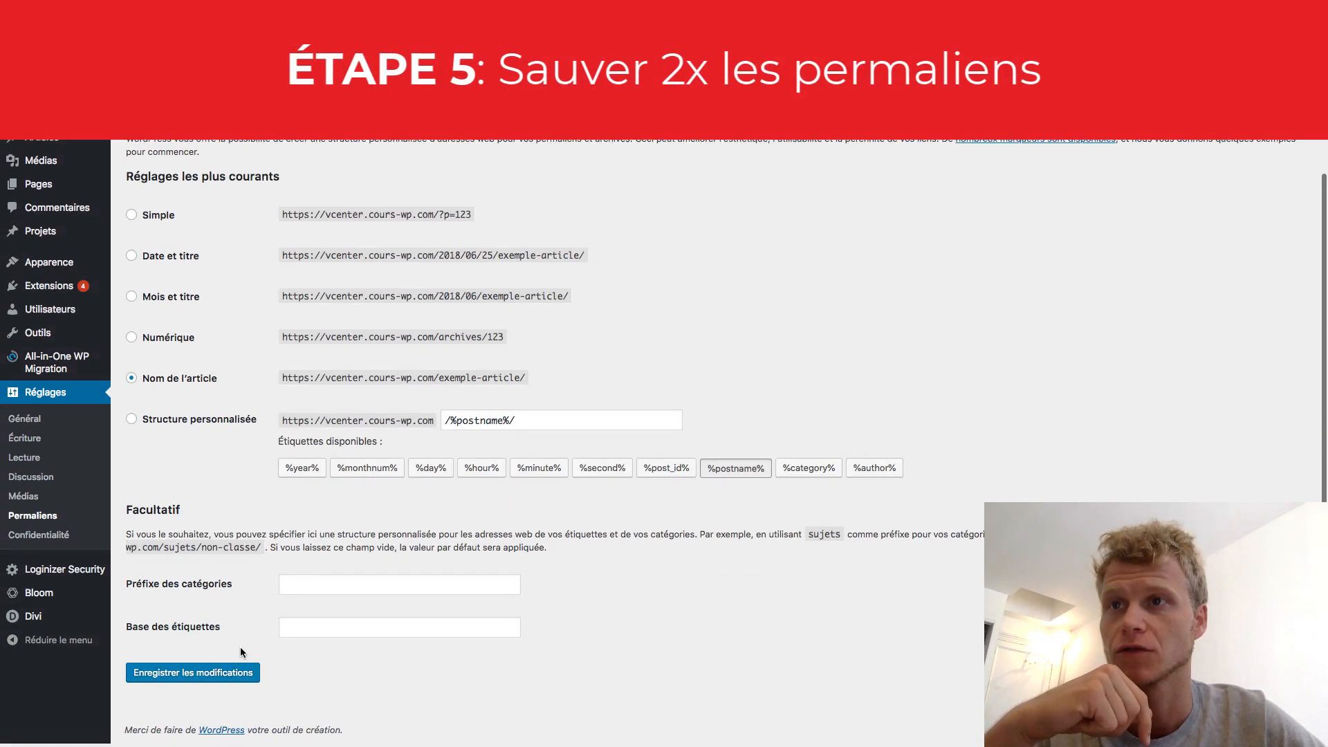
{"action": "left_click", "coordinate": [214, 685]}
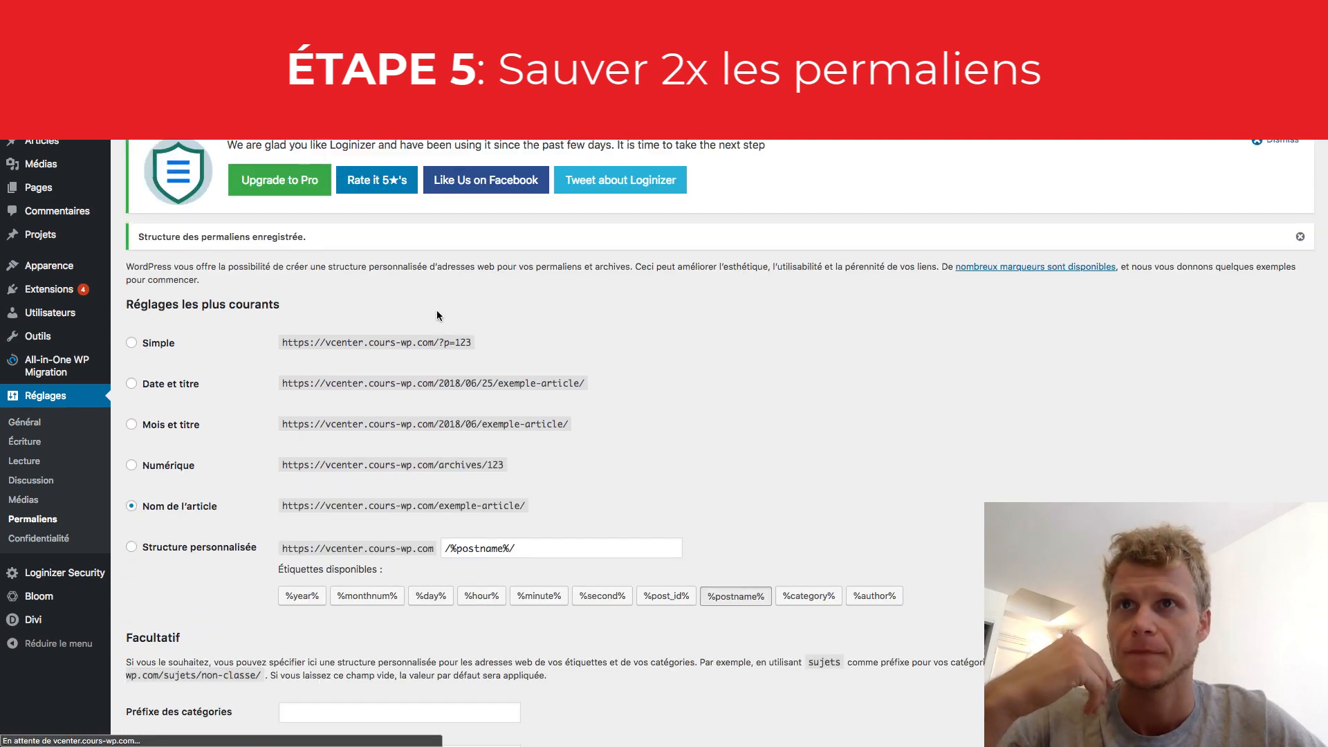
- Go to the migrated site's front page and highlight the vcenter subdomain in the address bar
{"action": "mouse_move", "coordinate": [95, 81]}
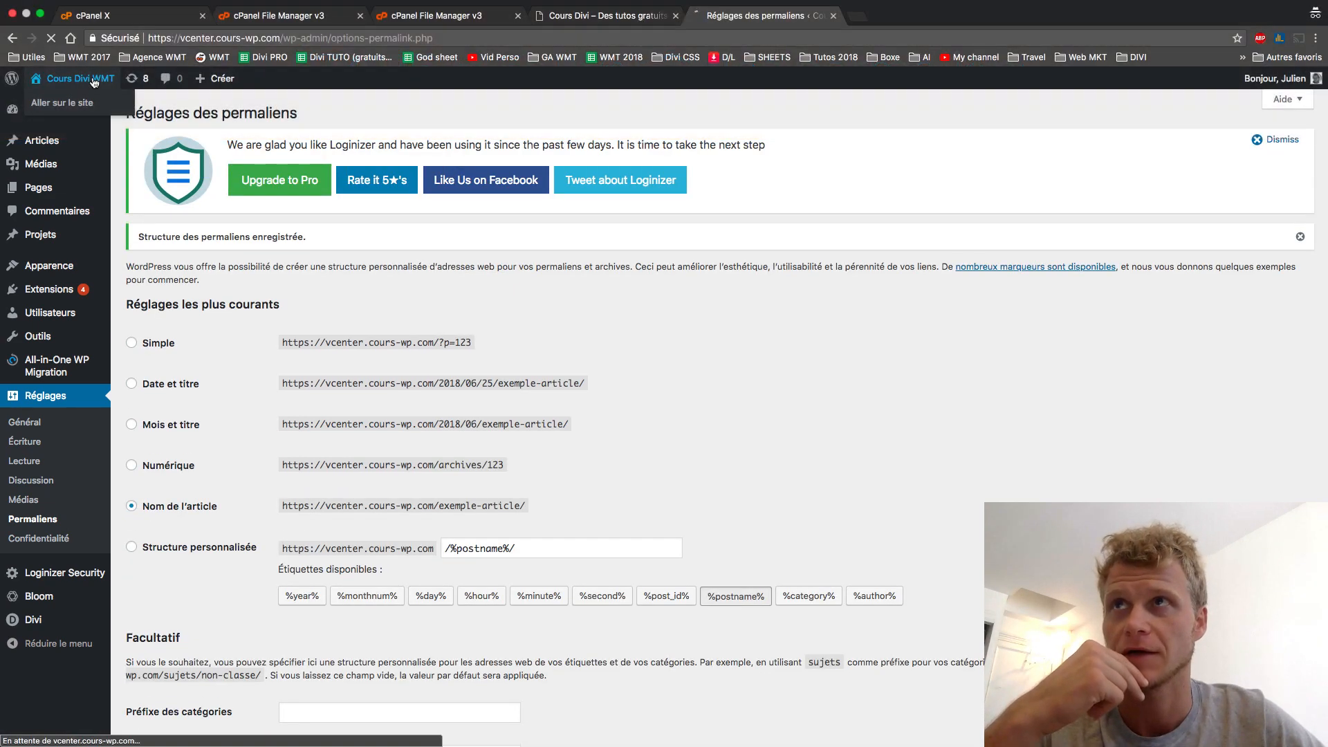
{"action": "left_click", "coordinate": [94, 81]}
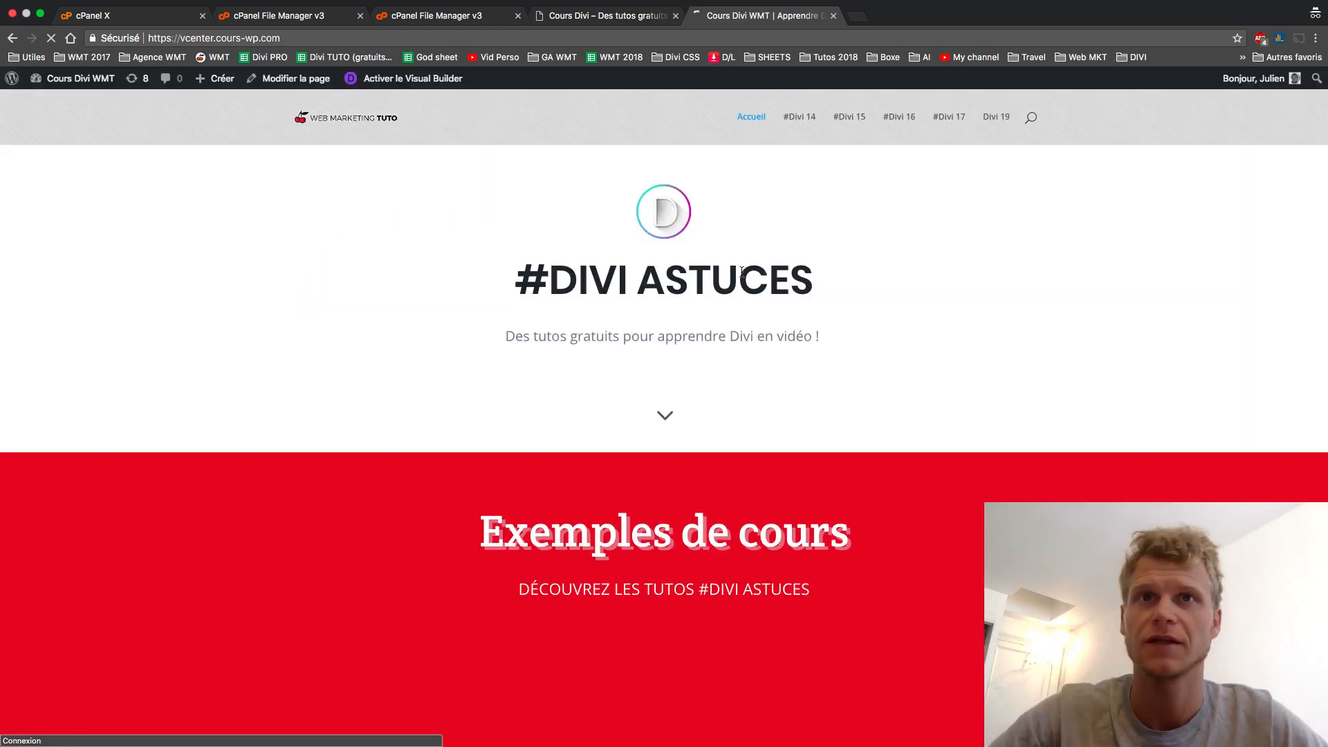
{"action": "scroll", "coordinate": [741, 272], "scroll_direction": "down", "scroll_amount": 4}
{"action": "scroll", "coordinate": [741, 271], "scroll_direction": "up", "scroll_amount": 4}
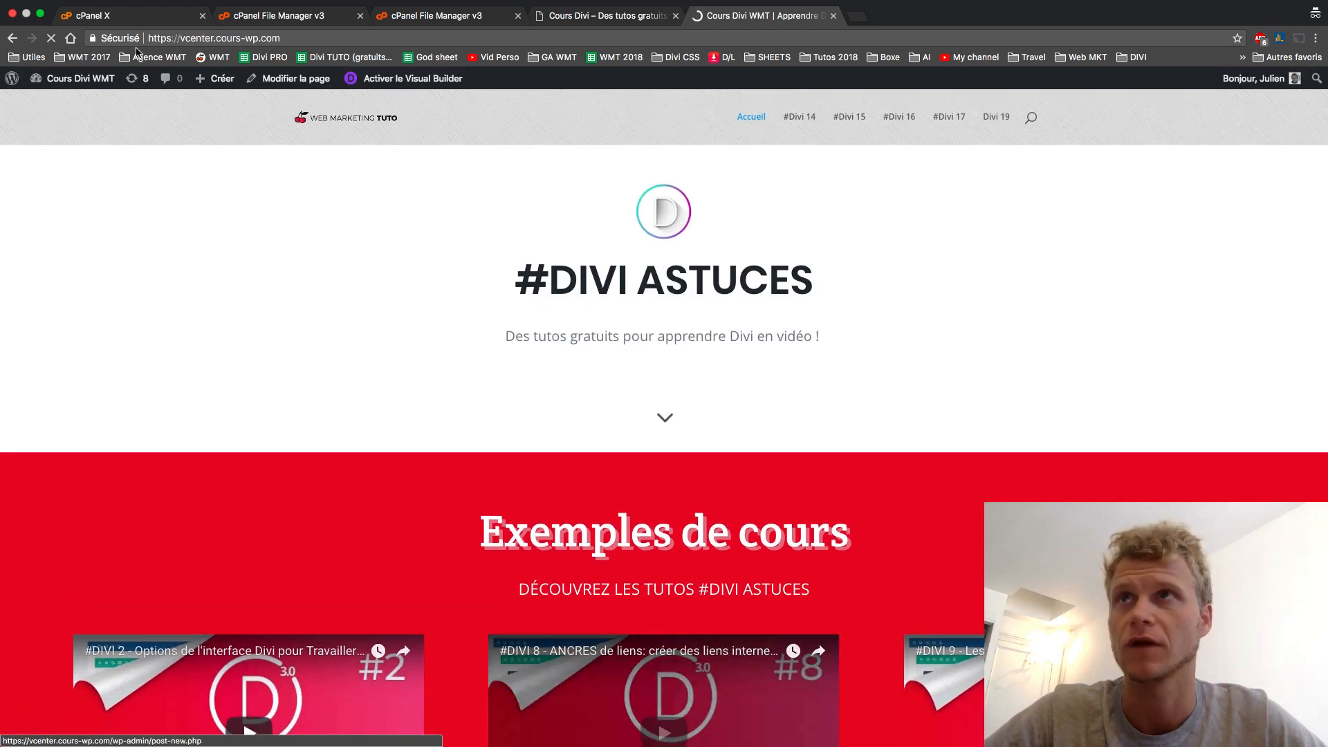
{"action": "left_click", "coordinate": [183, 38]}
{"action": "left_click_drag", "start_coordinate": [181, 37], "coordinate": [353, 37]}
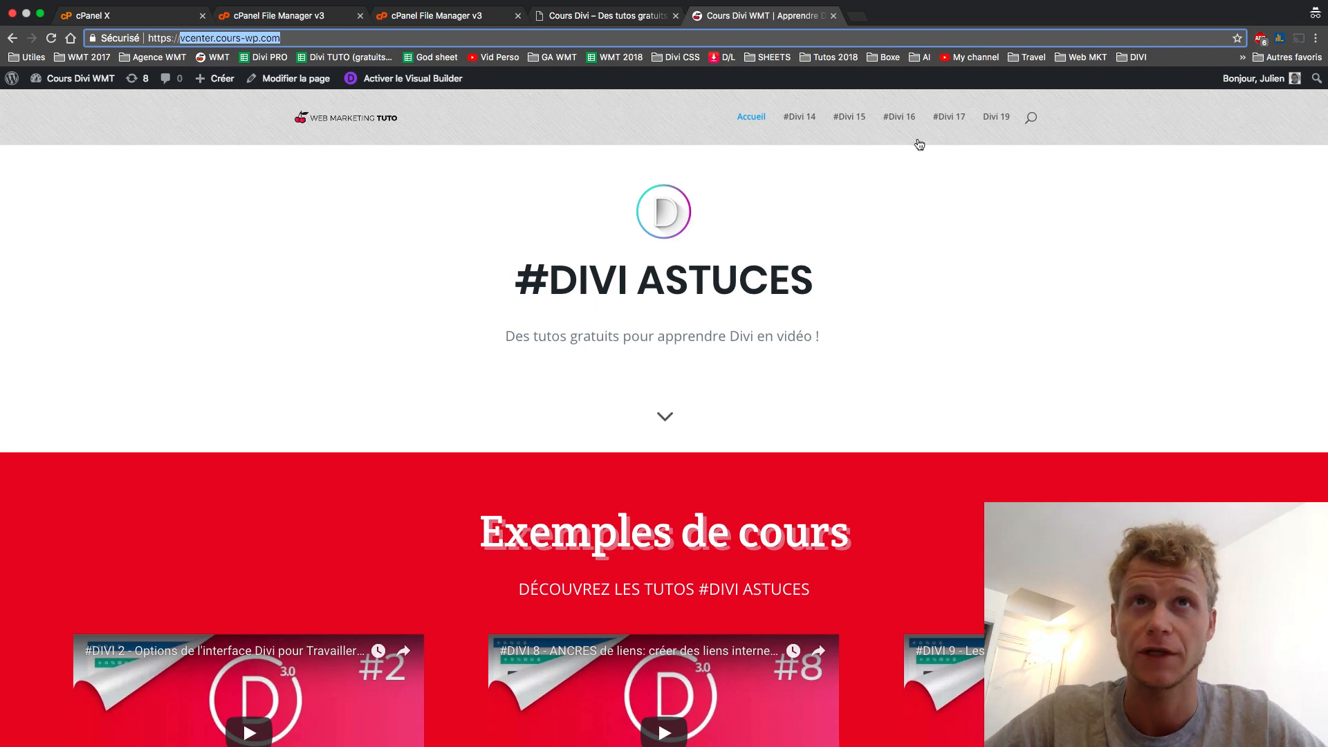
- Browse the #Divi 16 and #Divi 17 pages to check they display fully
{"action": "left_click", "coordinate": [900, 120]}
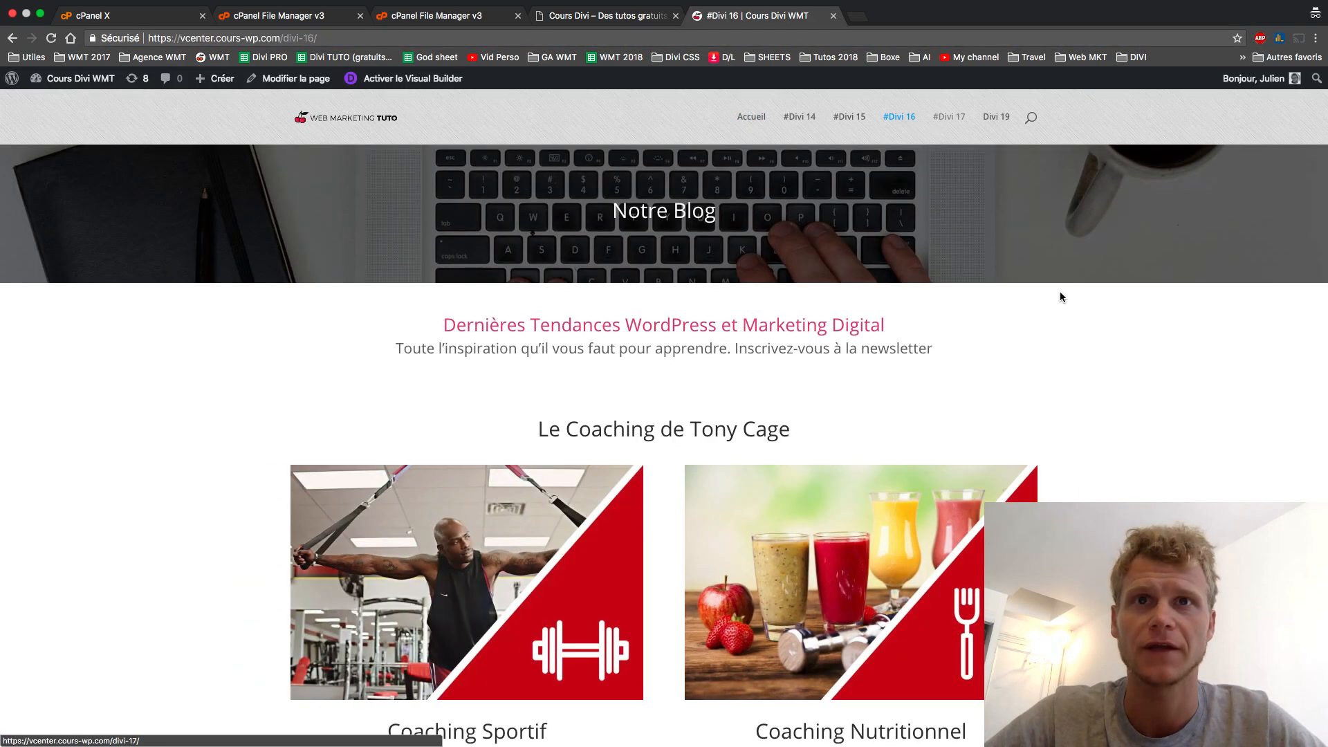
{"action": "scroll", "coordinate": [1044, 322], "scroll_direction": "down", "scroll_amount": 6}
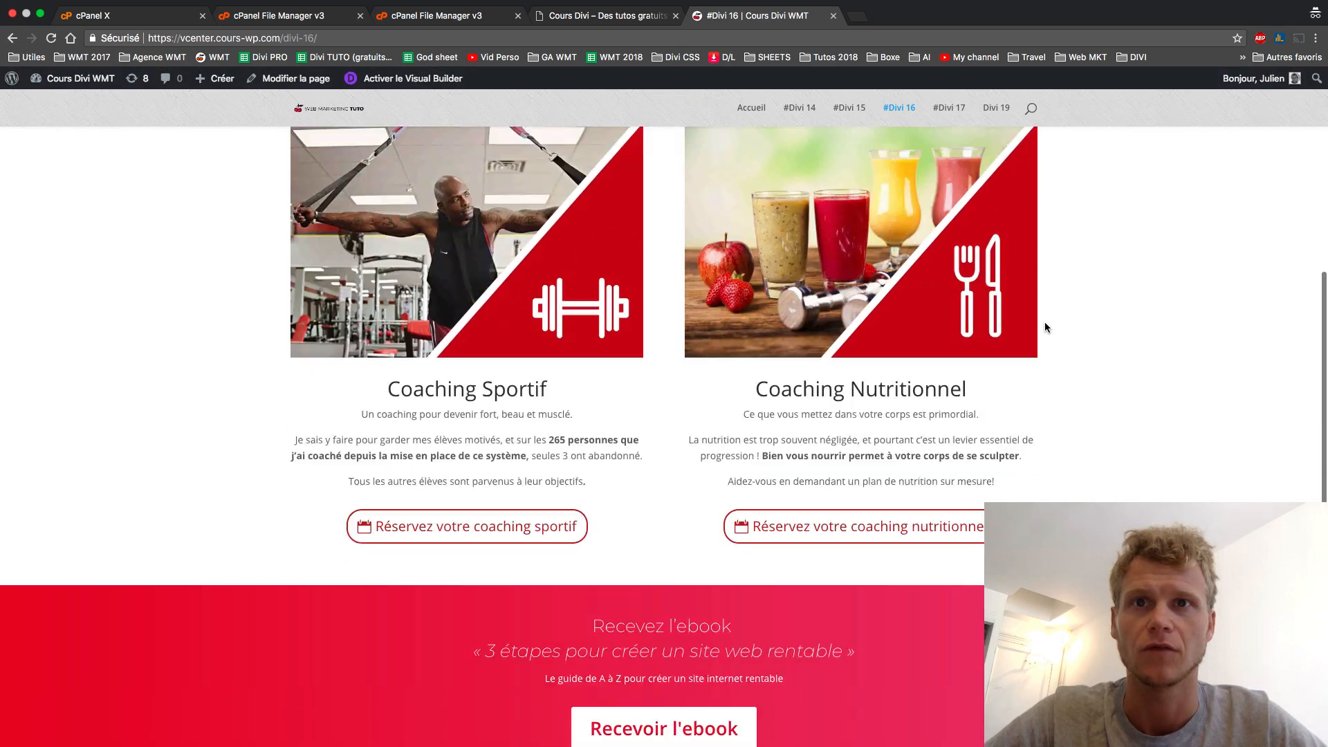
{"action": "scroll", "coordinate": [755, 429], "scroll_direction": "up", "scroll_amount": 6}
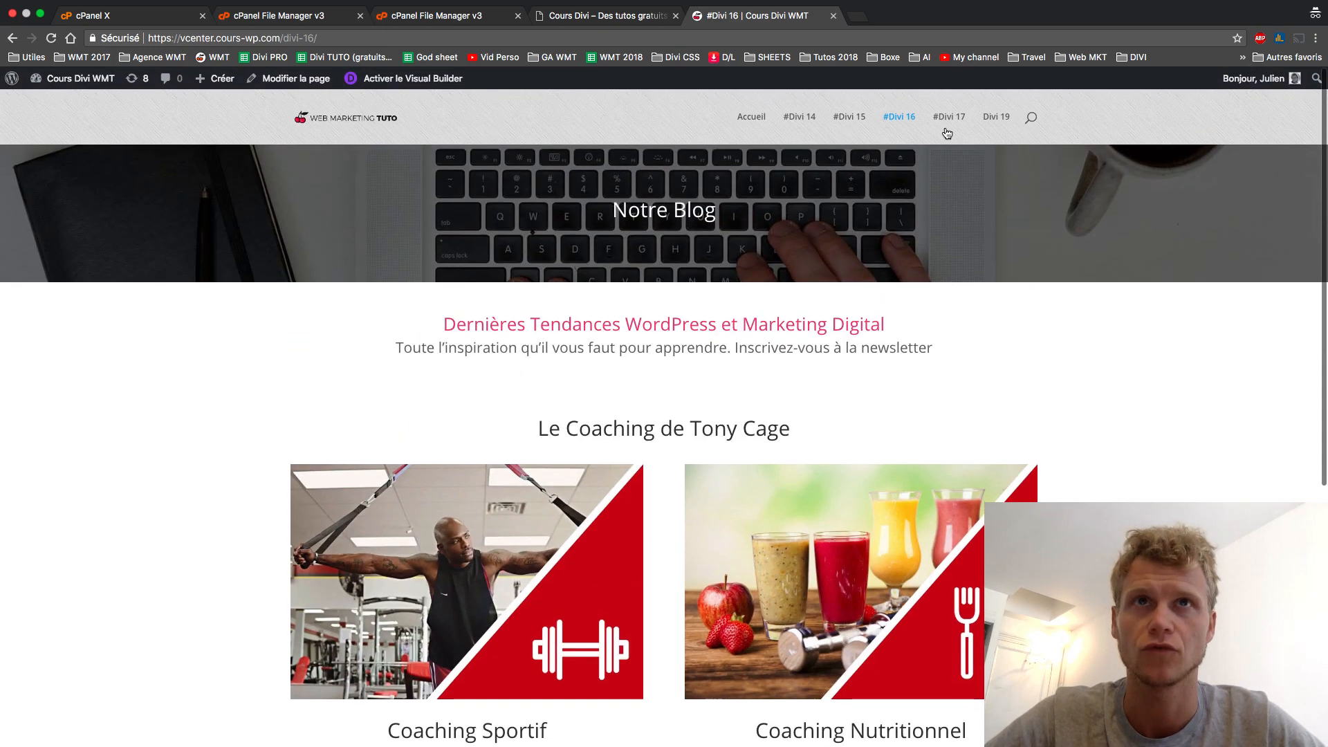
{"action": "left_click", "coordinate": [947, 131]}
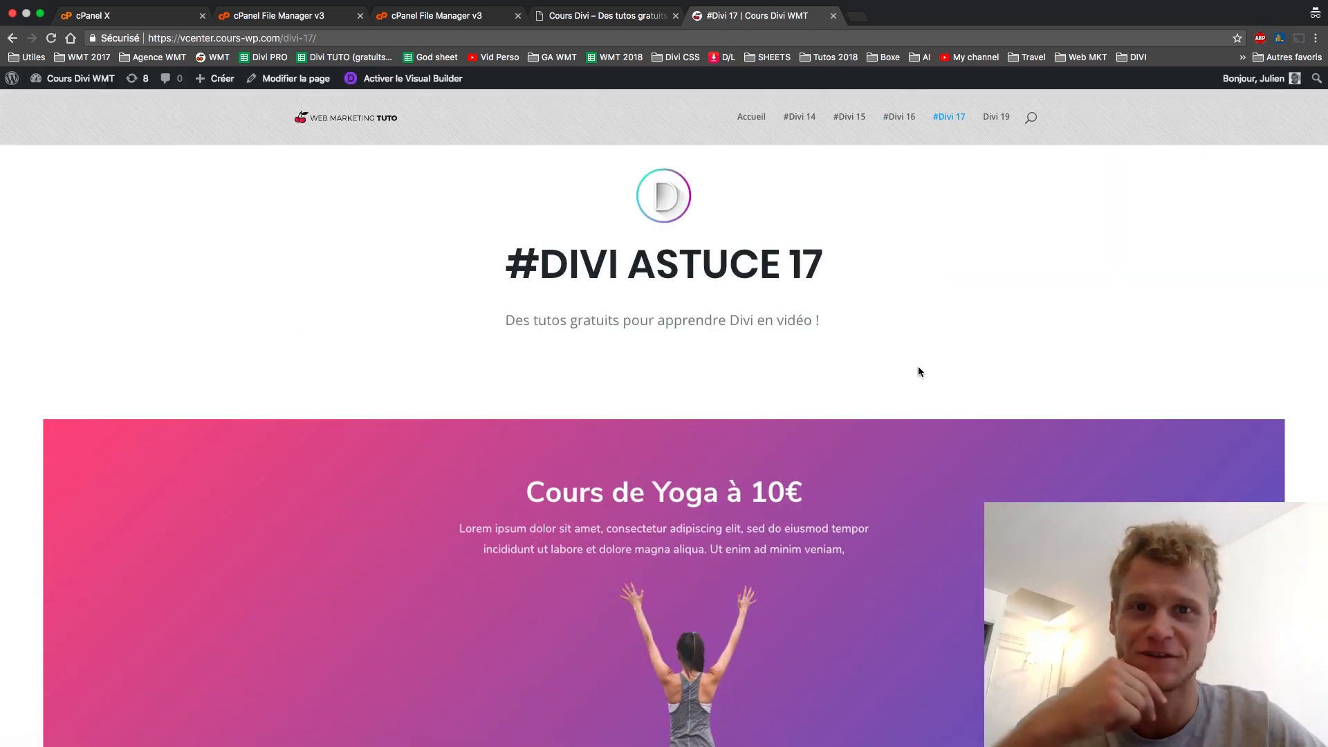
{"action": "scroll", "coordinate": [919, 372], "scroll_direction": "down", "scroll_amount": 15}
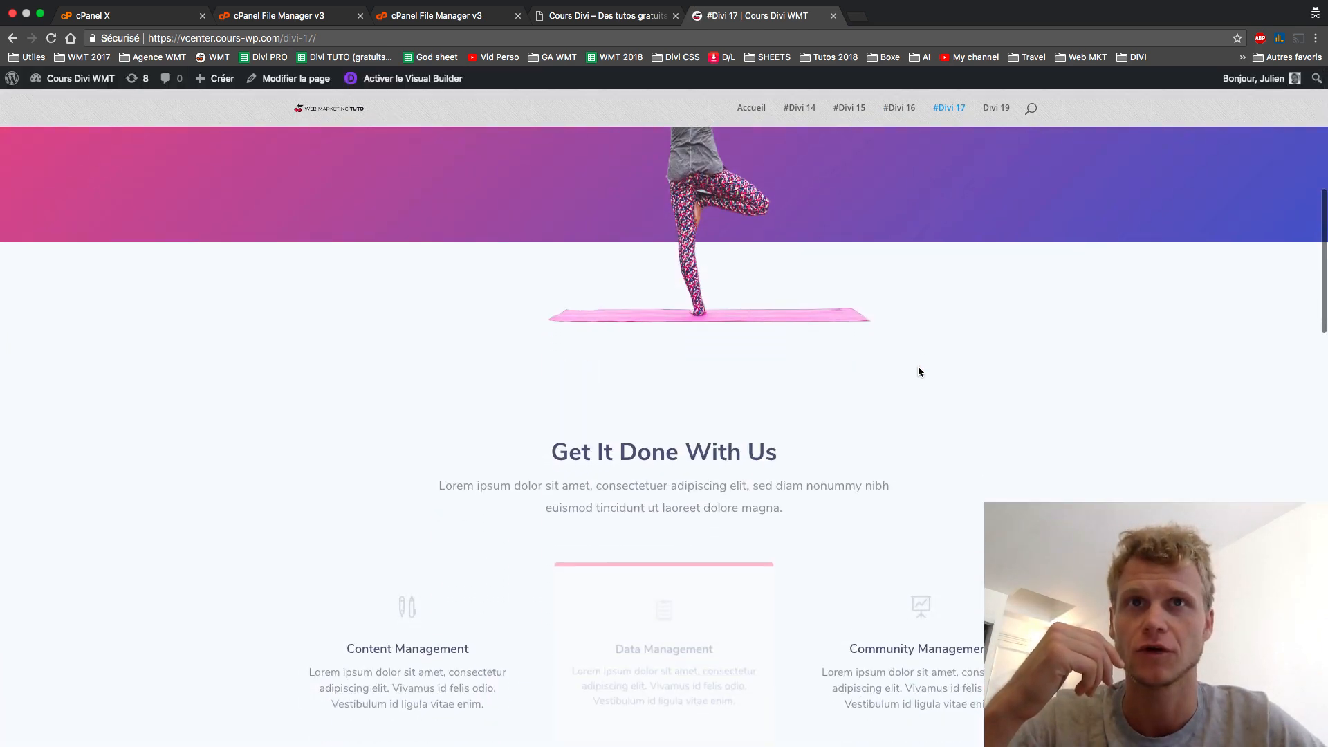
{"action": "scroll", "coordinate": [919, 371], "scroll_direction": "down", "scroll_amount": 6}
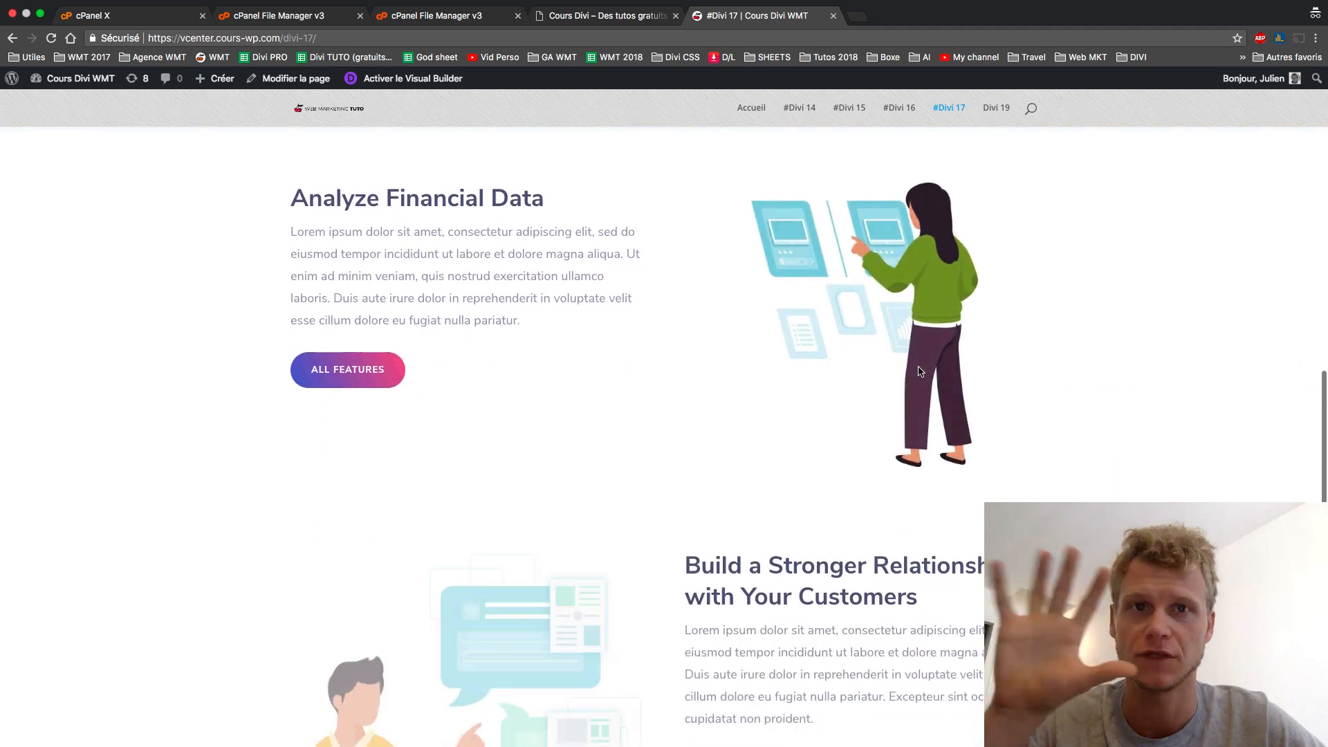
{"action": "scroll", "coordinate": [919, 372], "scroll_direction": "down", "scroll_amount": 10}
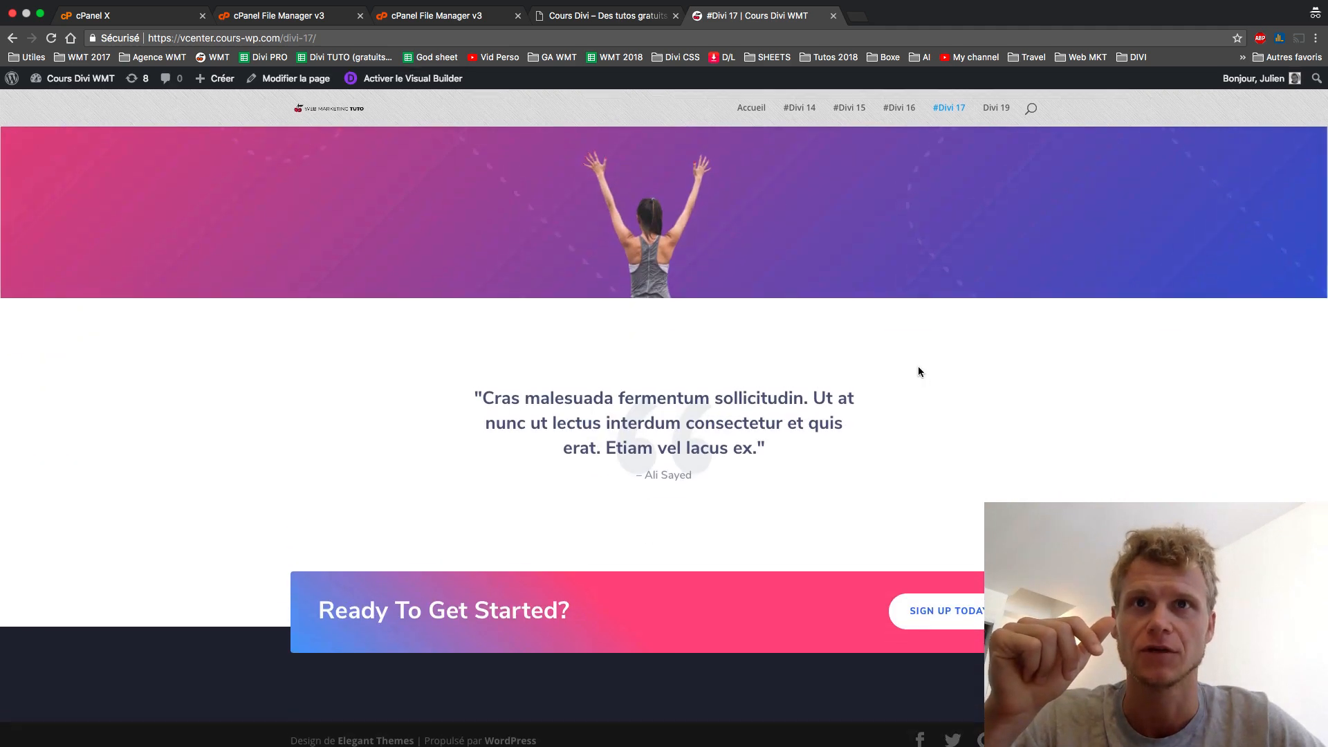
{"action": "scroll", "coordinate": [918, 371], "scroll_direction": "up", "scroll_amount": 15}
{"action": "scroll", "coordinate": [919, 372], "scroll_direction": "up", "scroll_amount": 12}
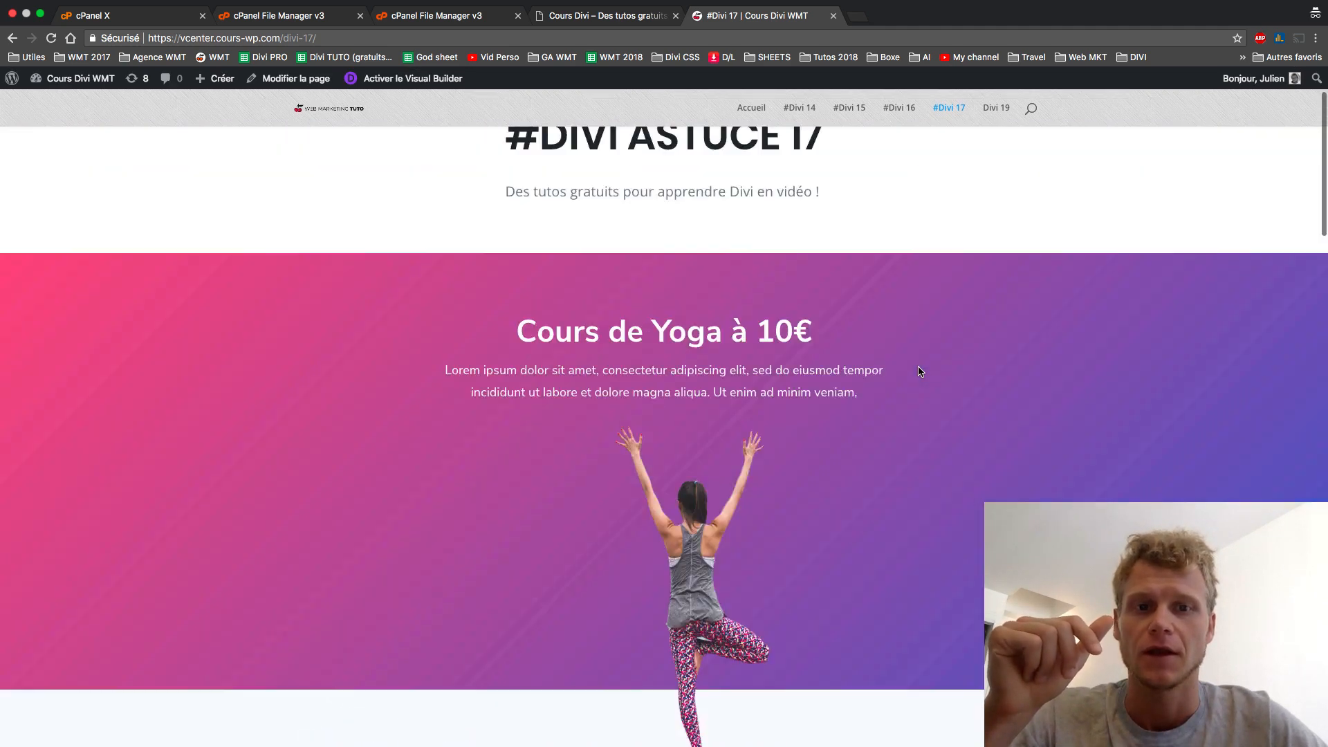